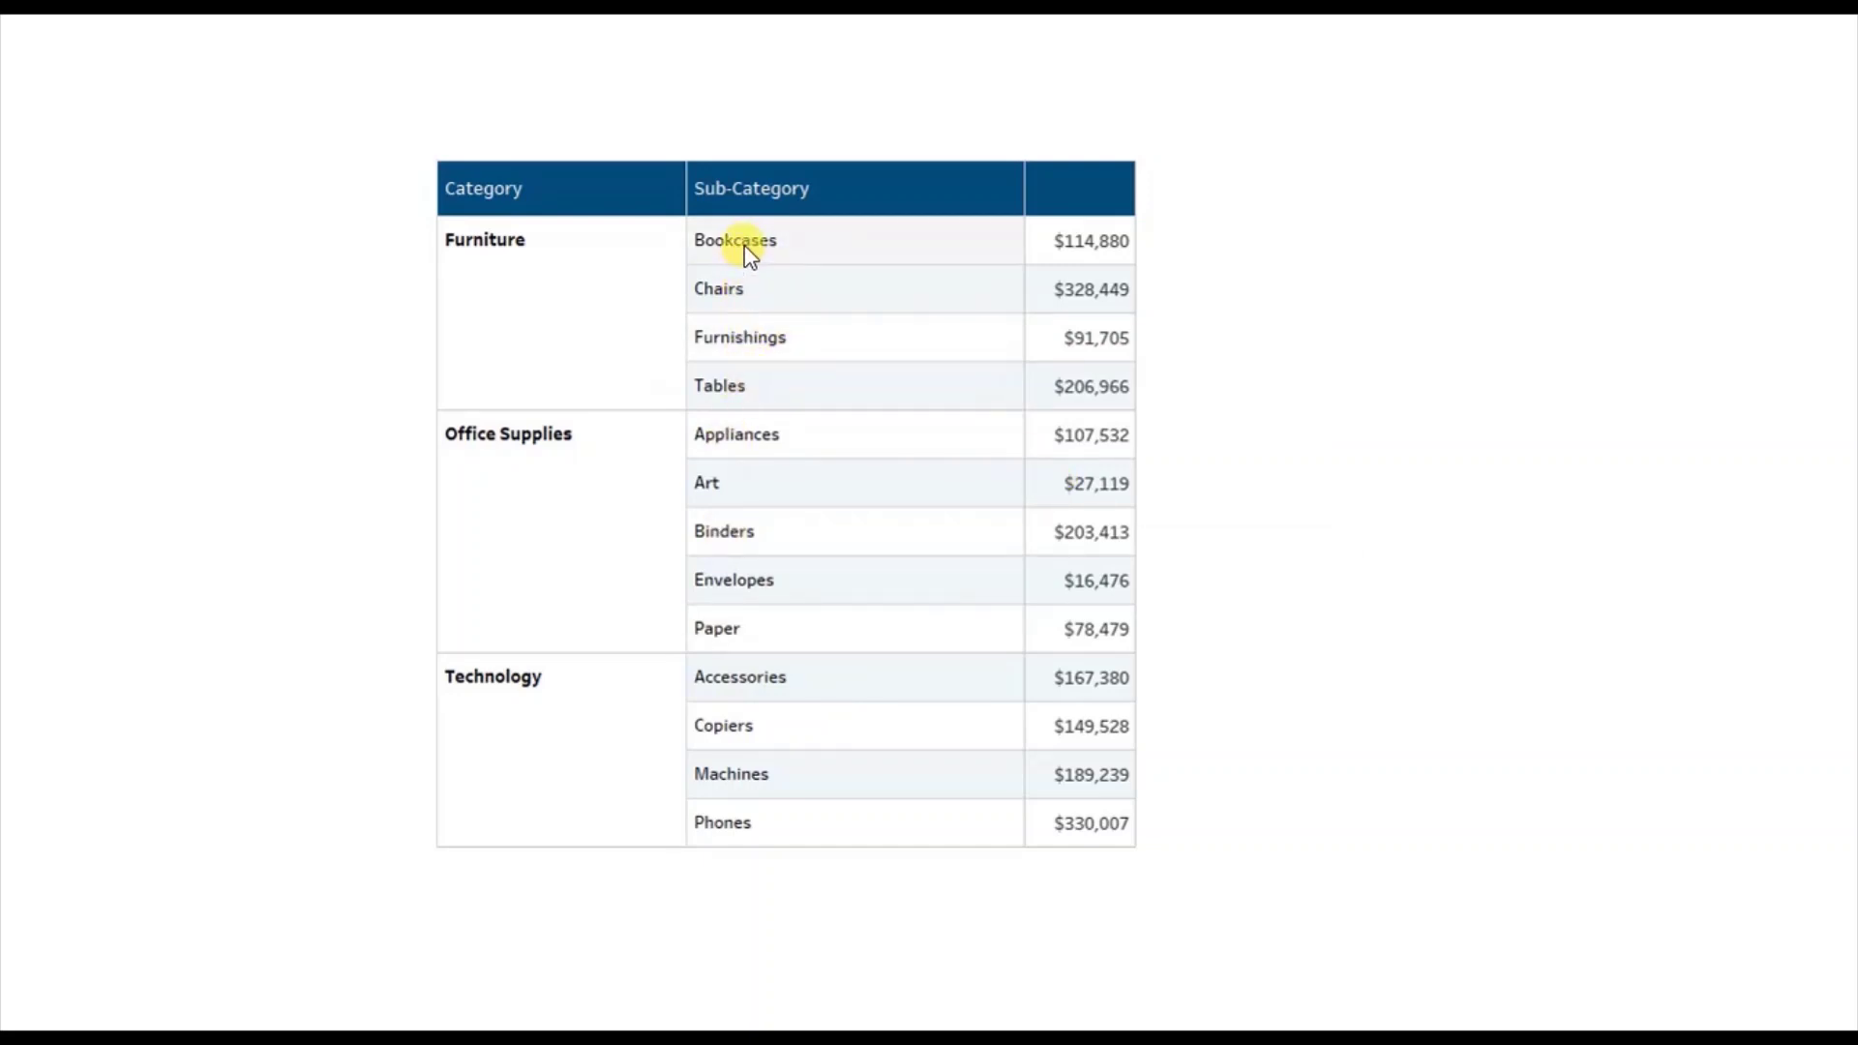
Put Category then Sub-Category on Rows and show SUM(Sales) as the table's text.
mouse_move(1066, 302)
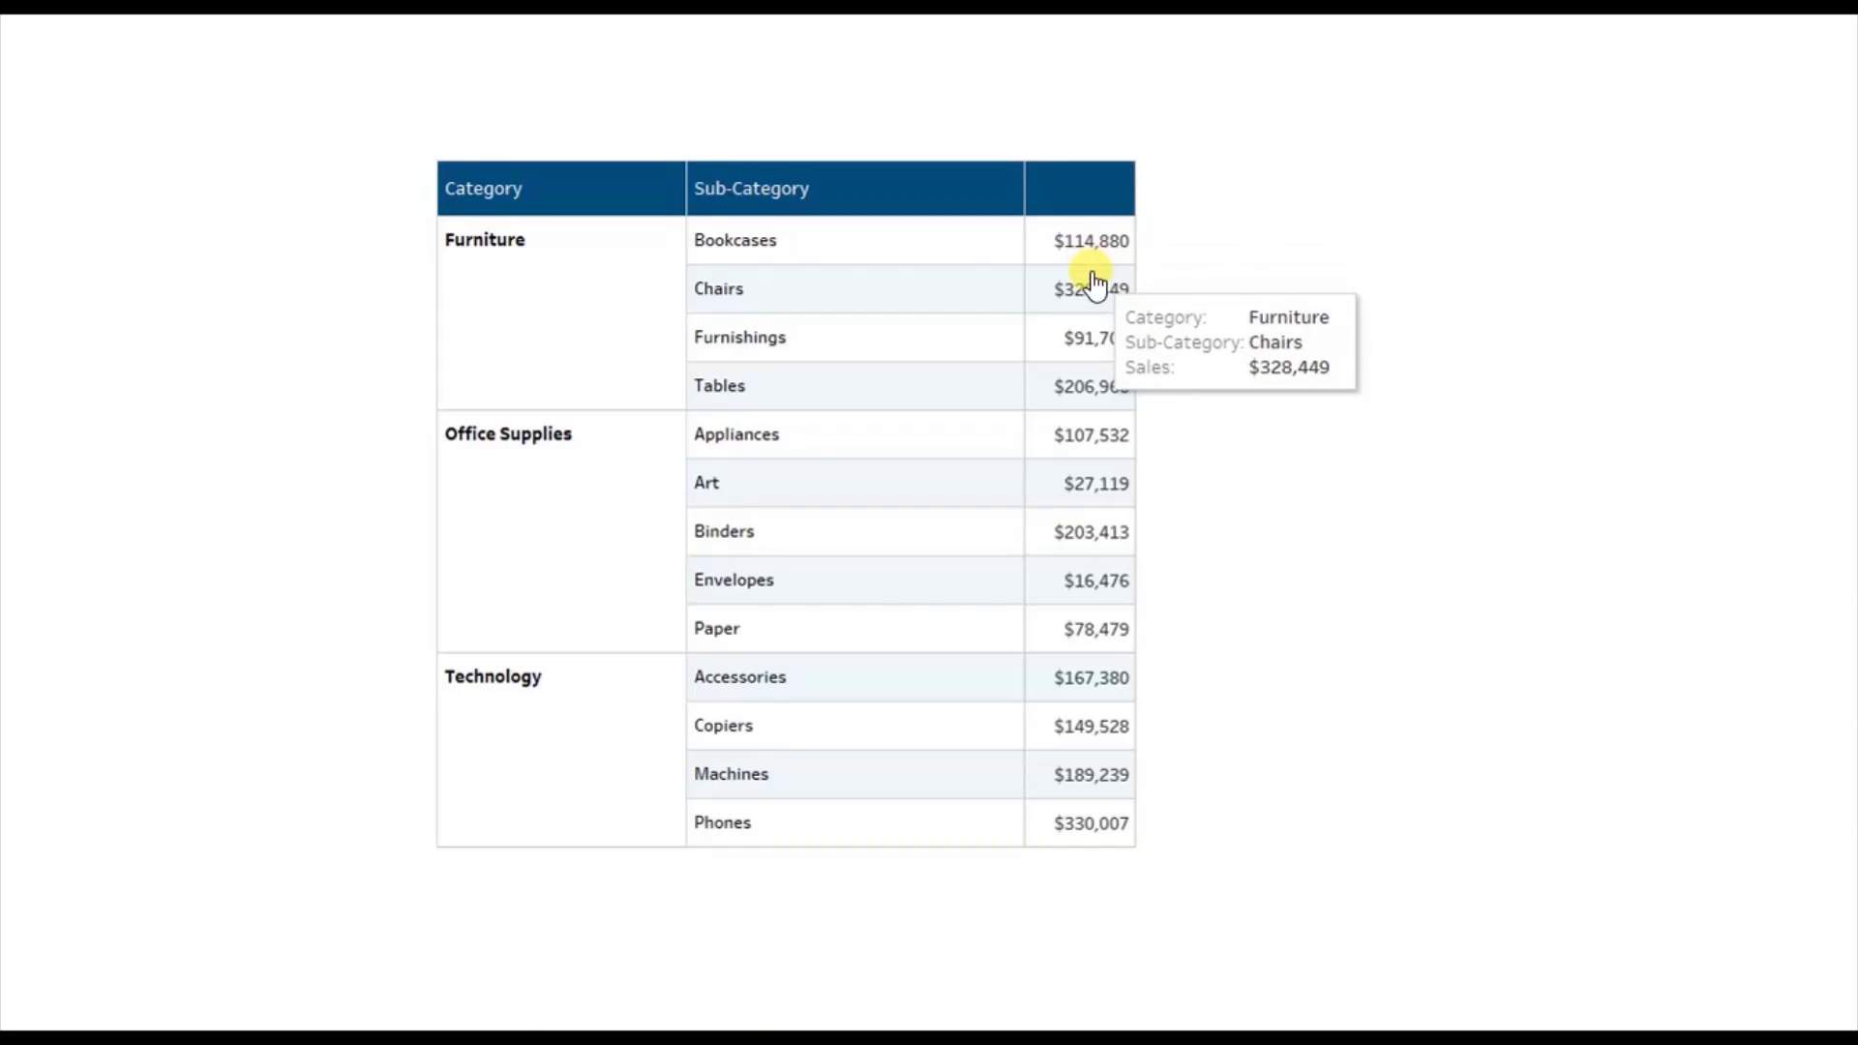
mouse_move(1071, 396)
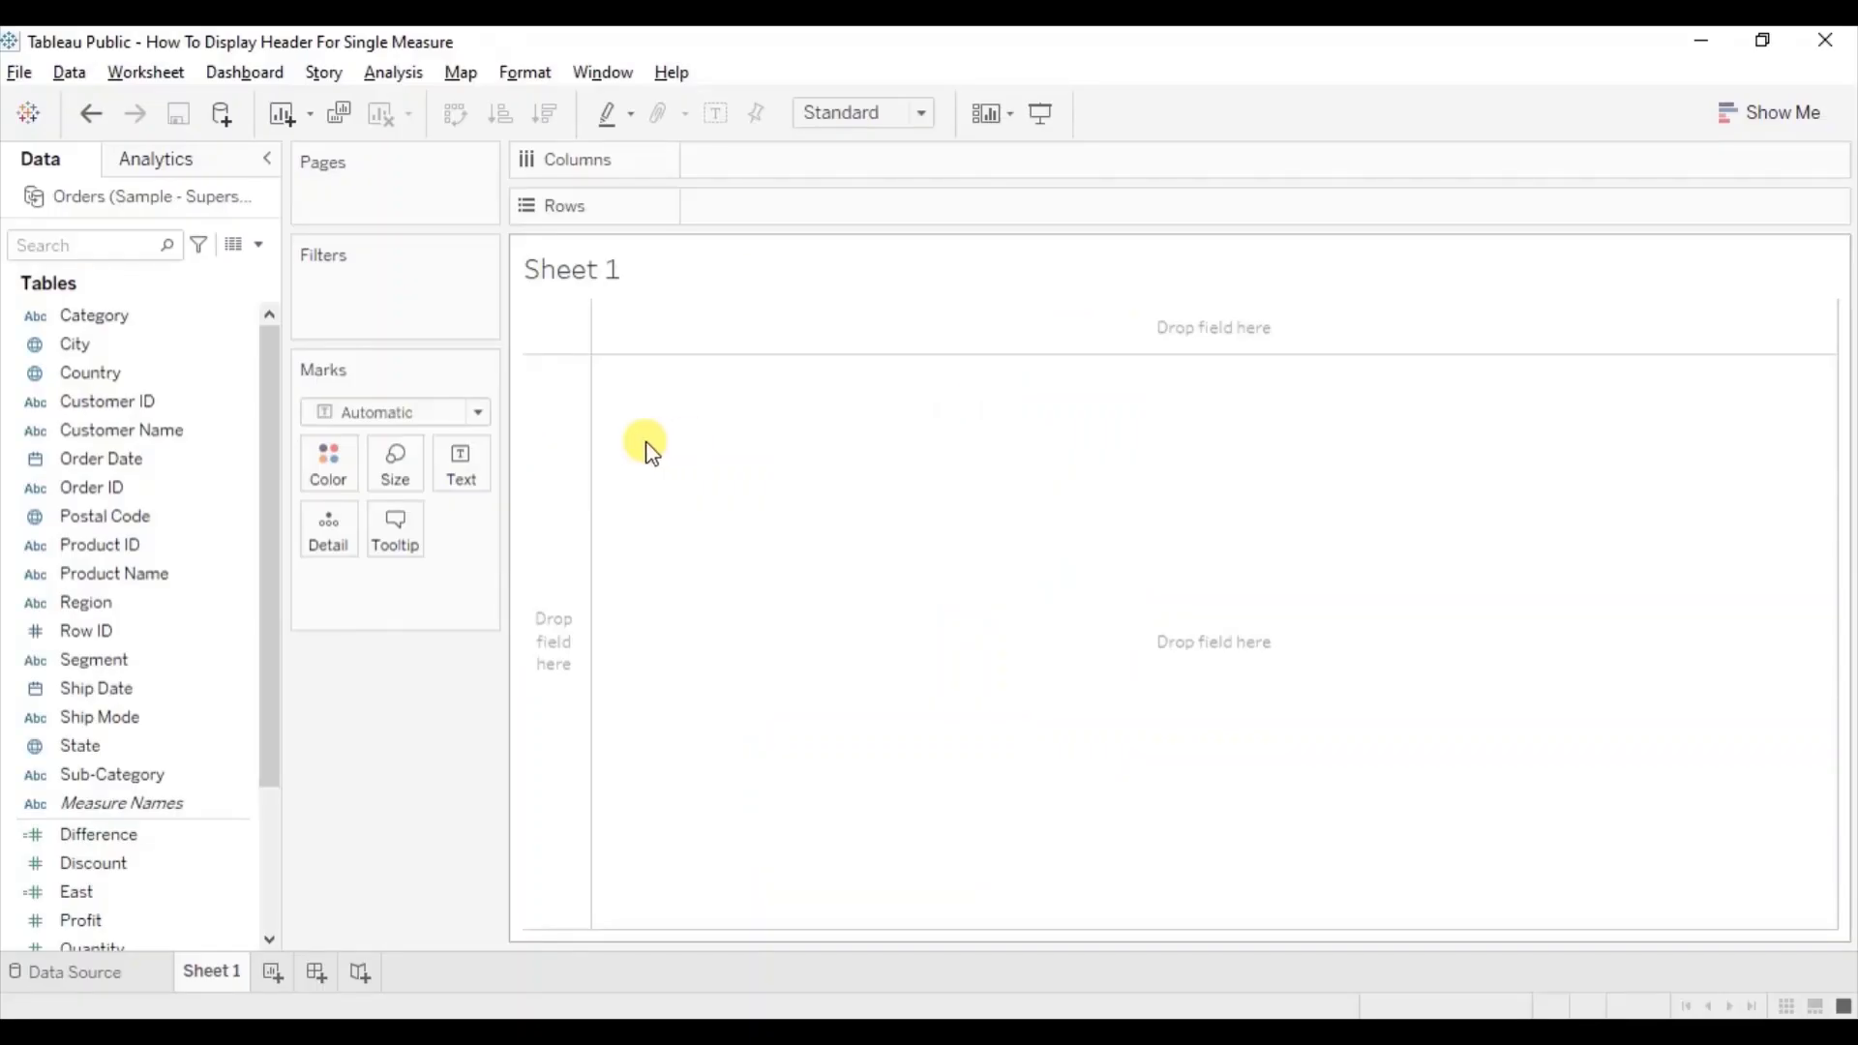
left_click(123, 319)
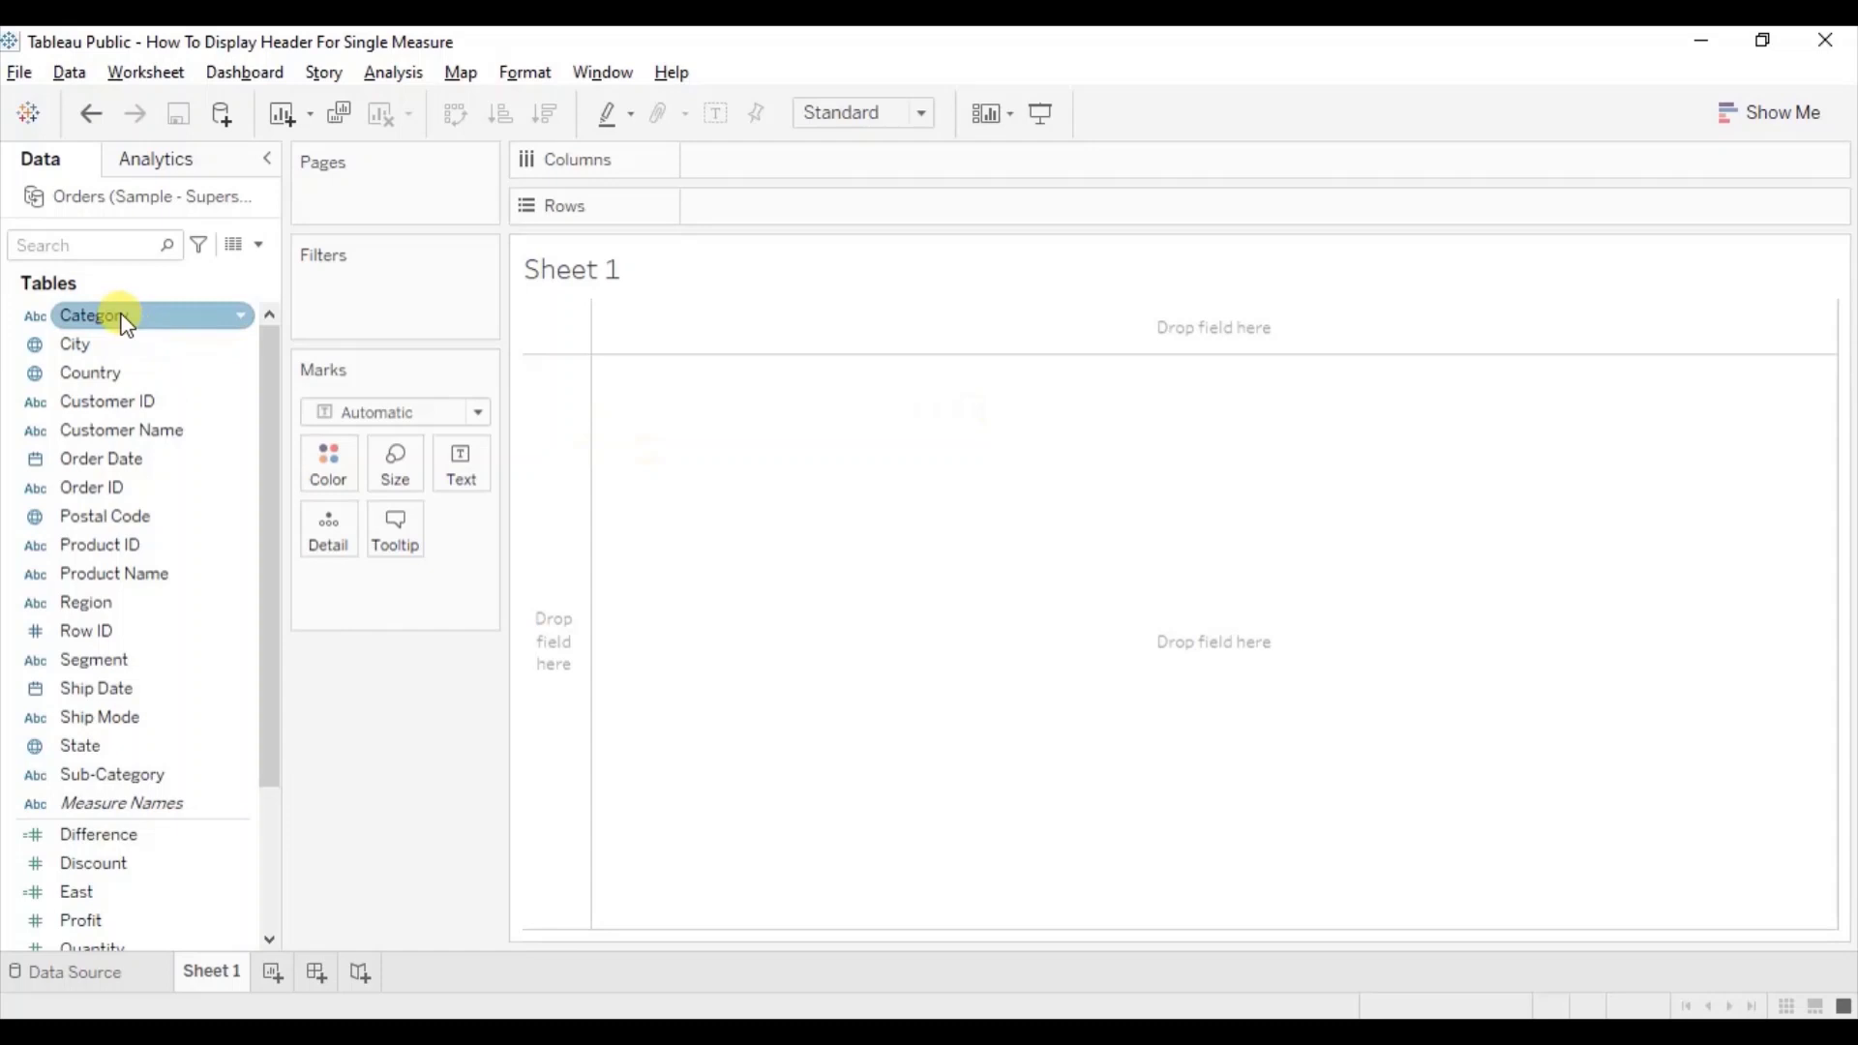
left_click_drag(127, 323, 835, 201)
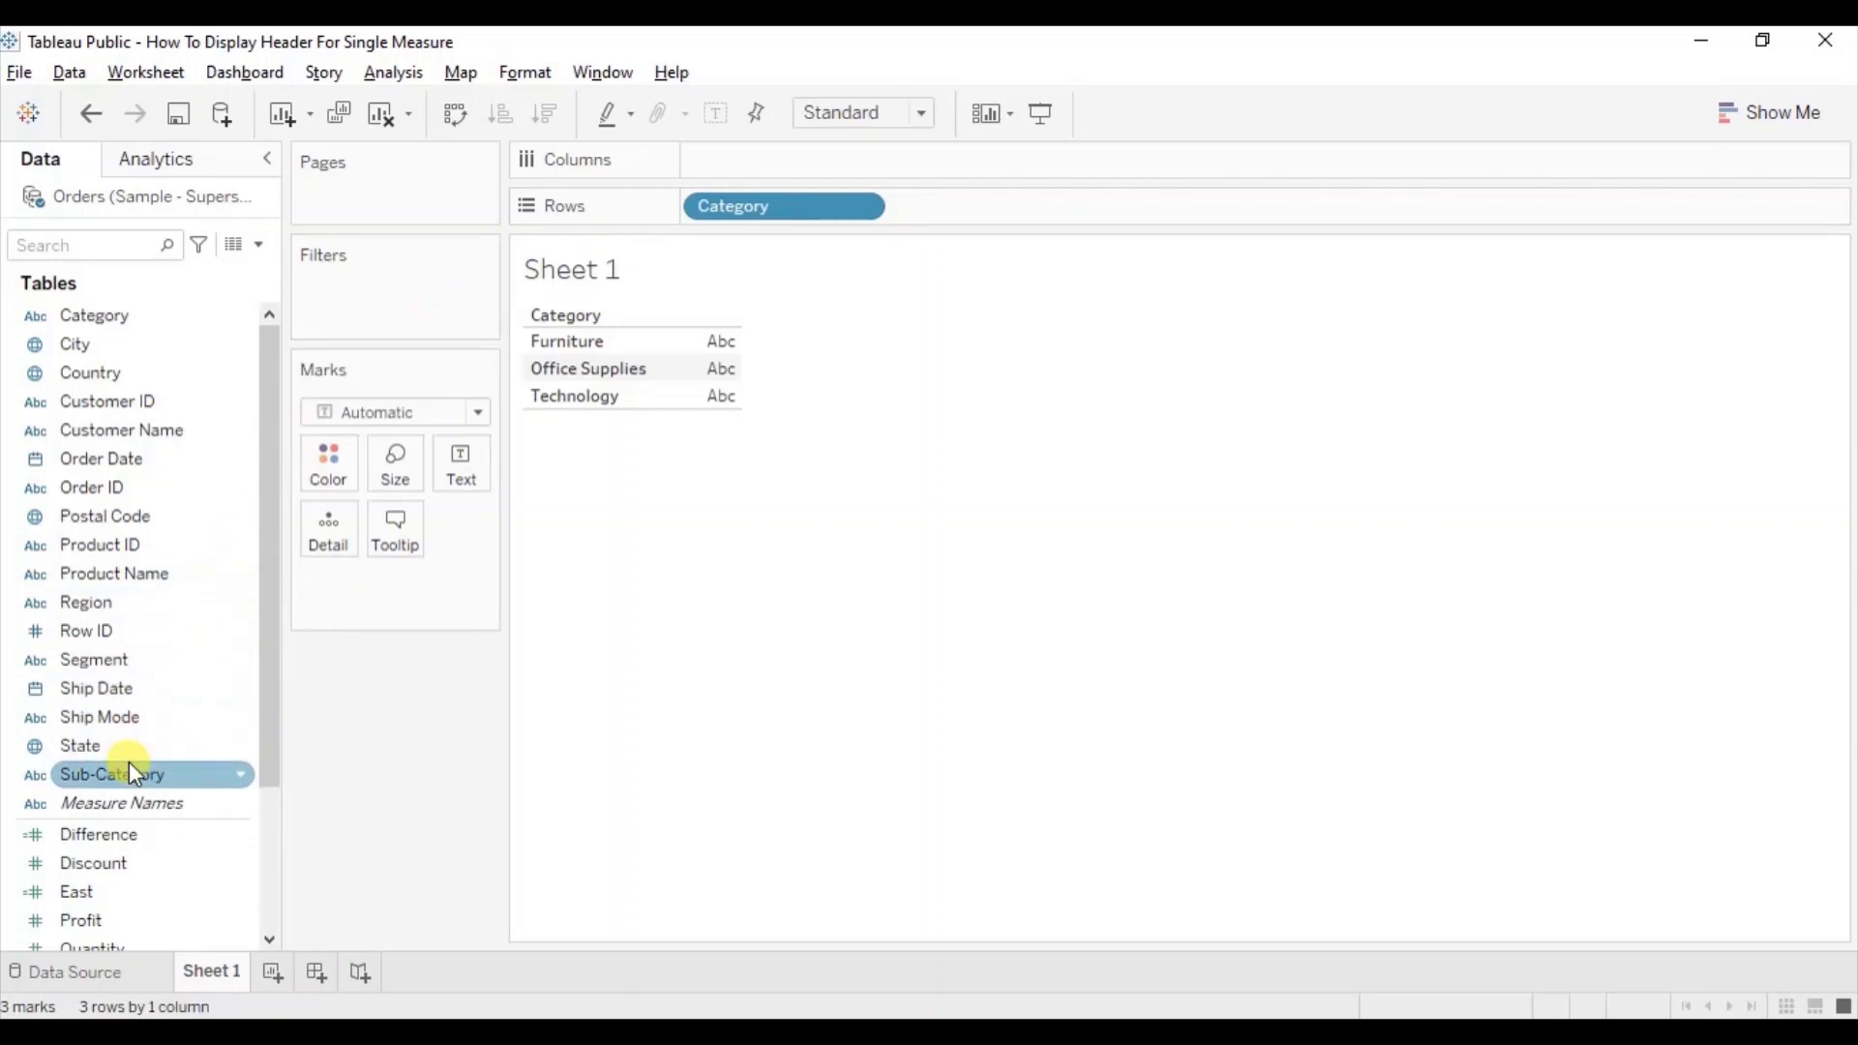
left_click_drag(129, 762, 990, 207)
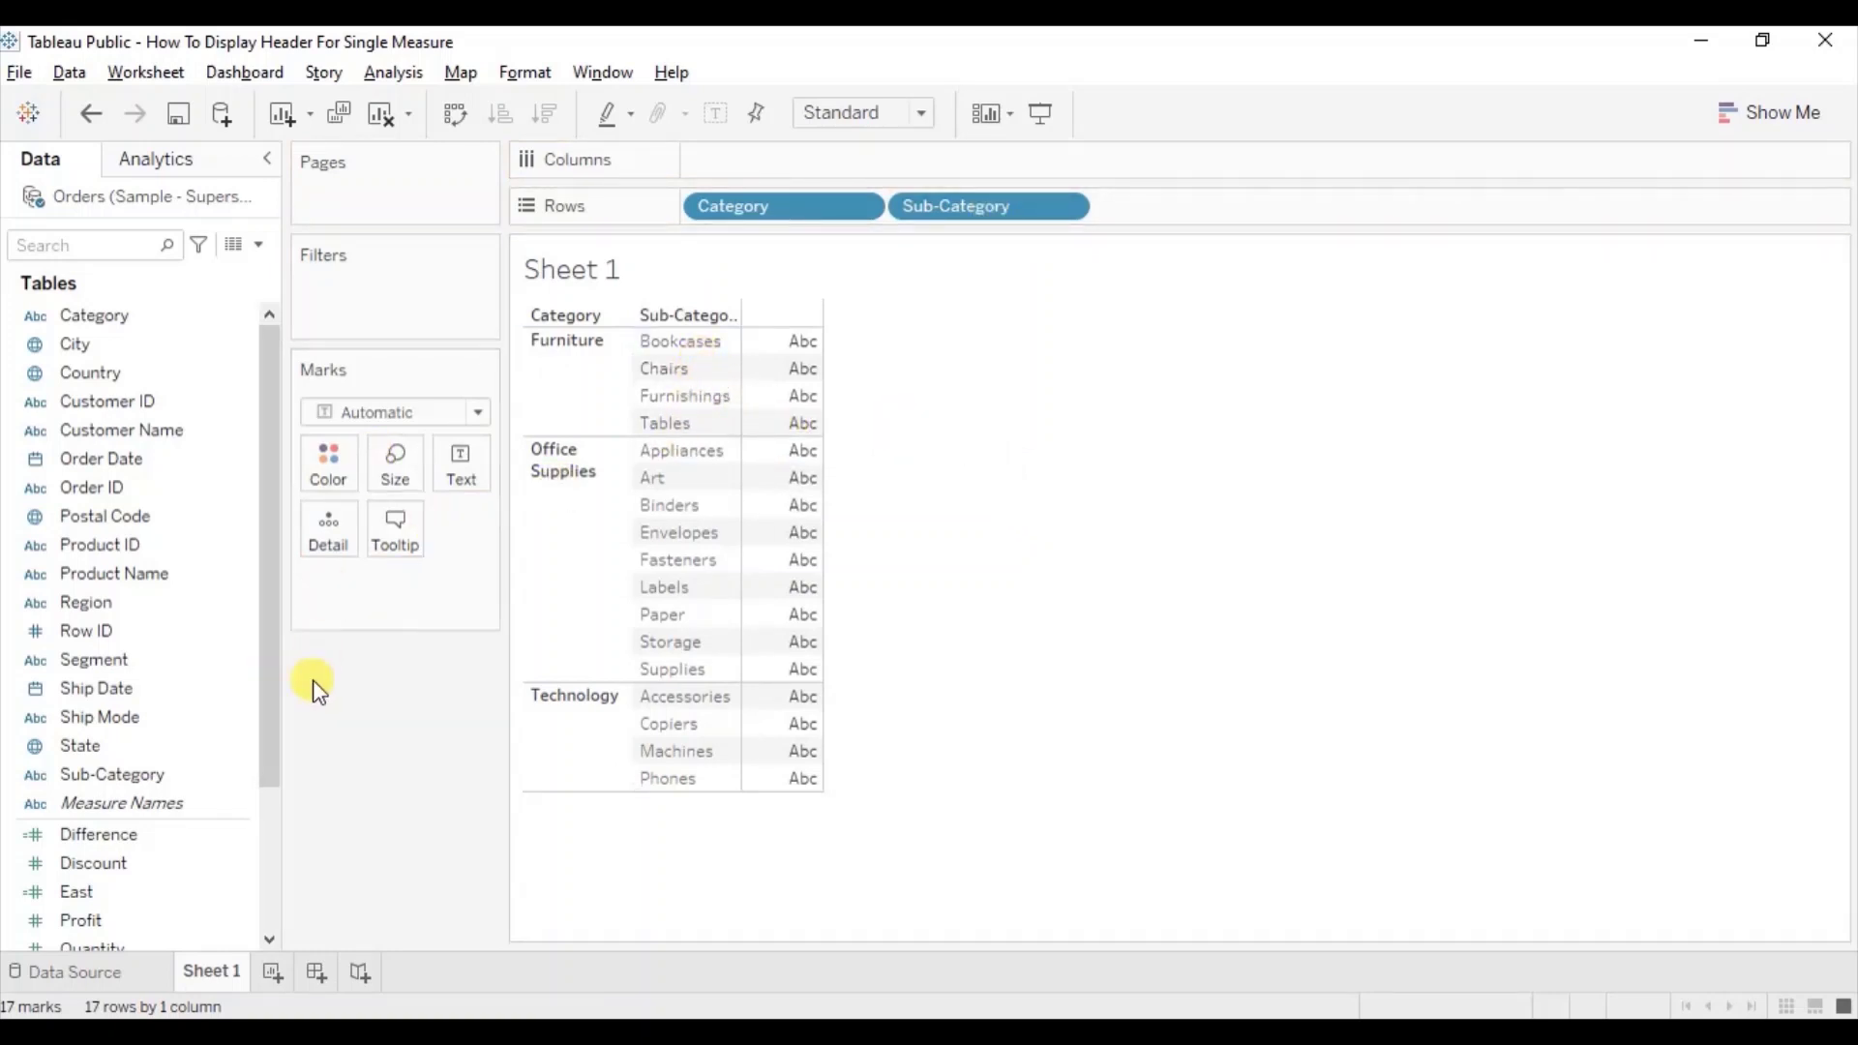
scroll(261, 833, "down", 3)
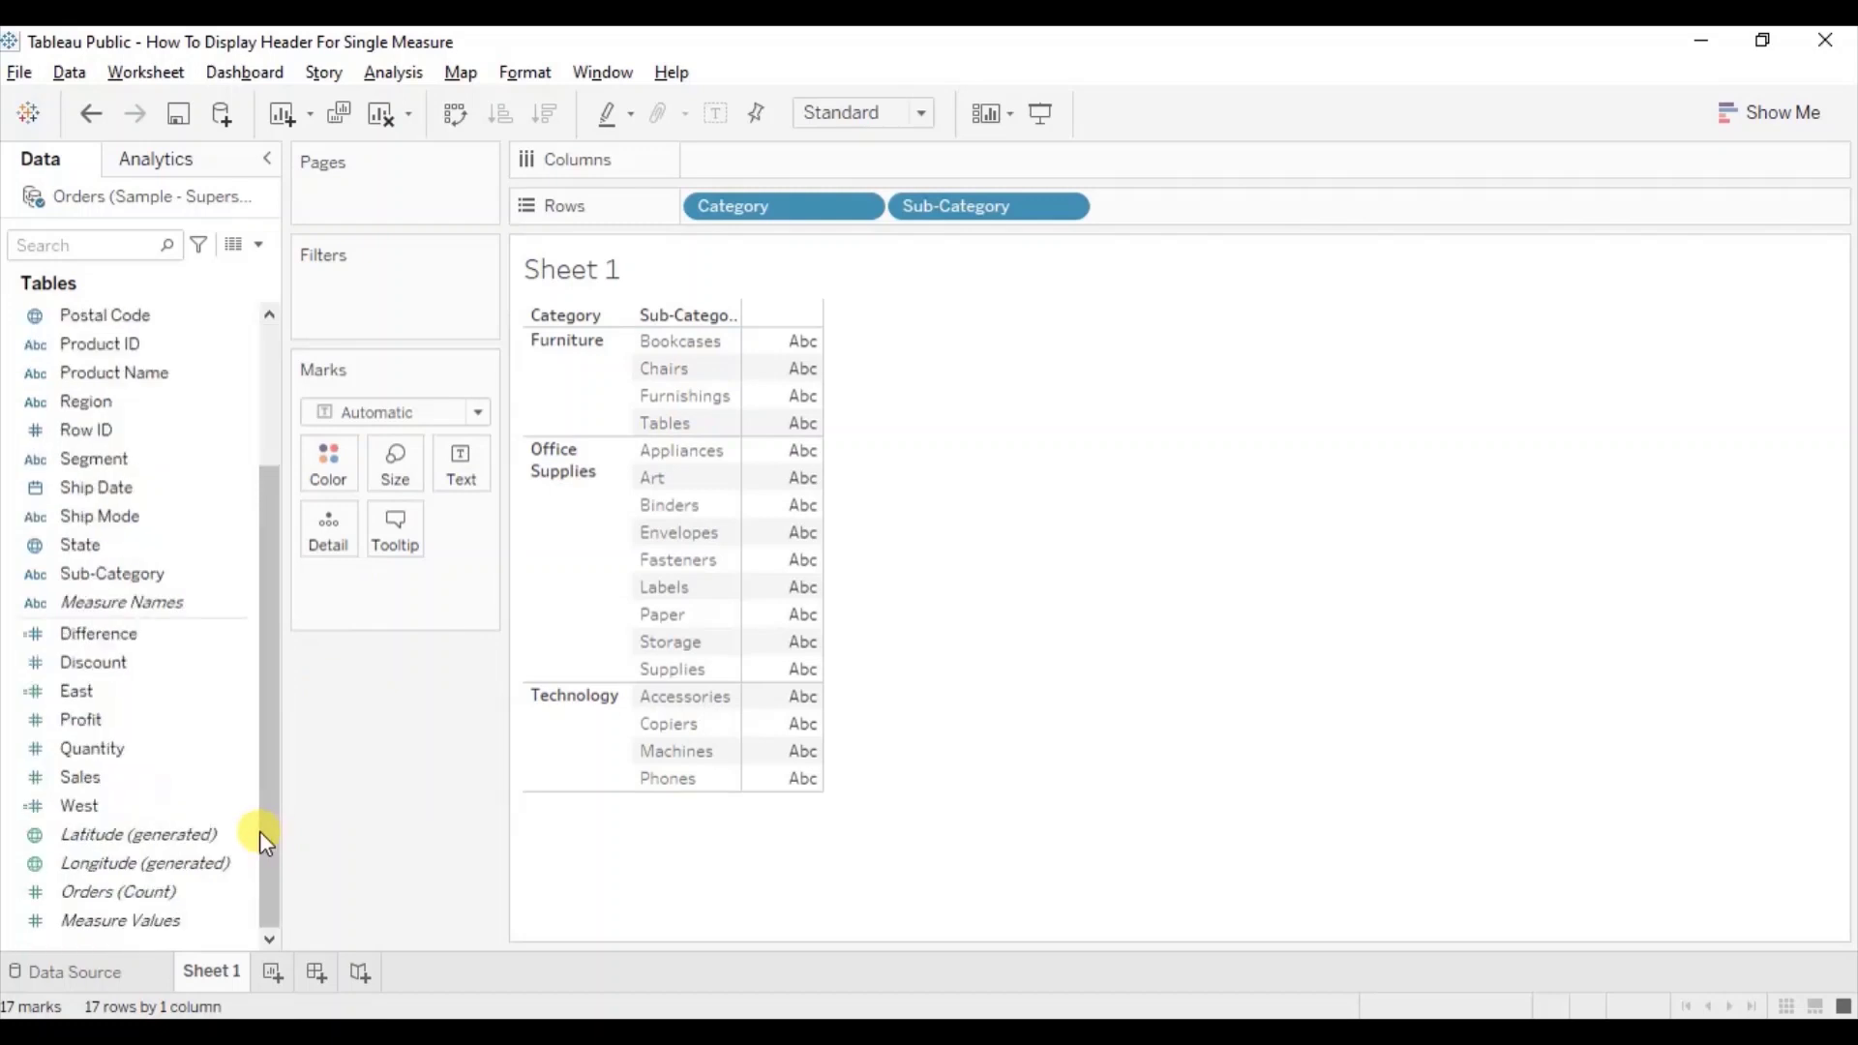
left_click_drag(145, 780, 480, 482)
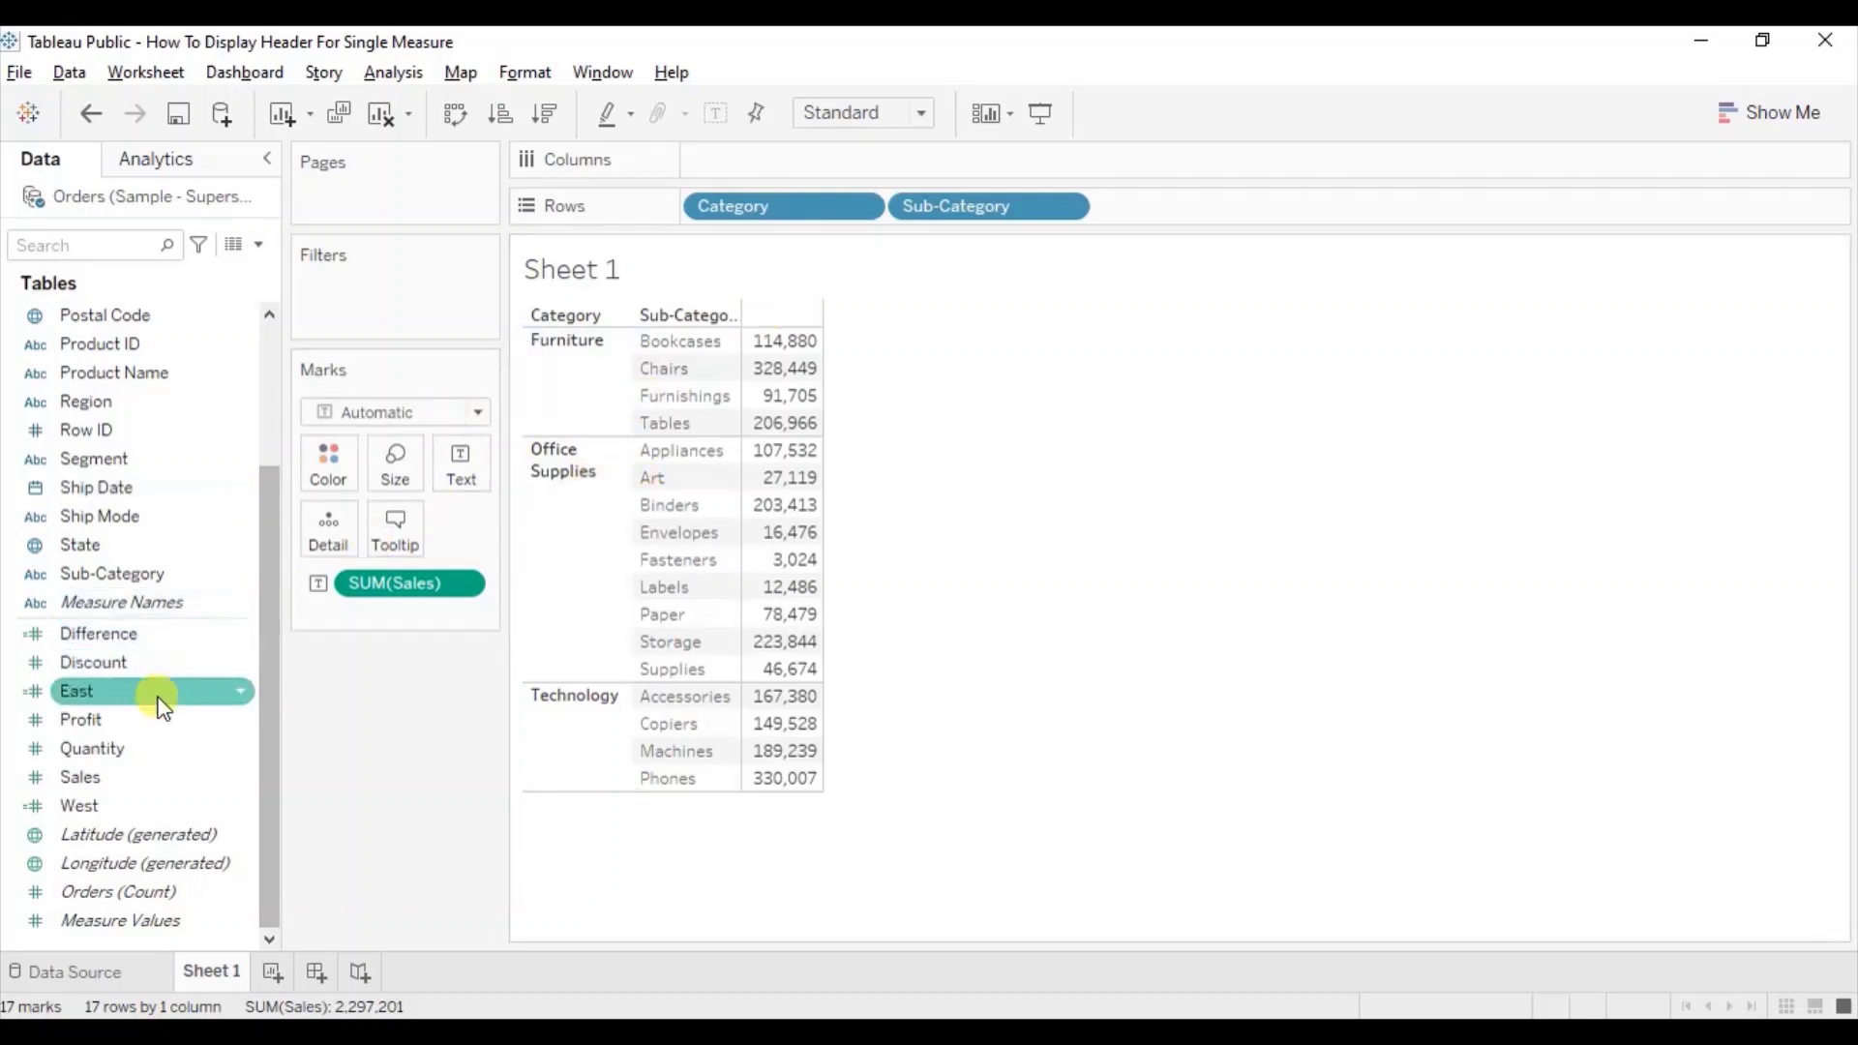
Briefly add Profit beside Sales, then remove SUM(Profit) so only Sales values remain.
left_click_drag(99, 720, 762, 471)
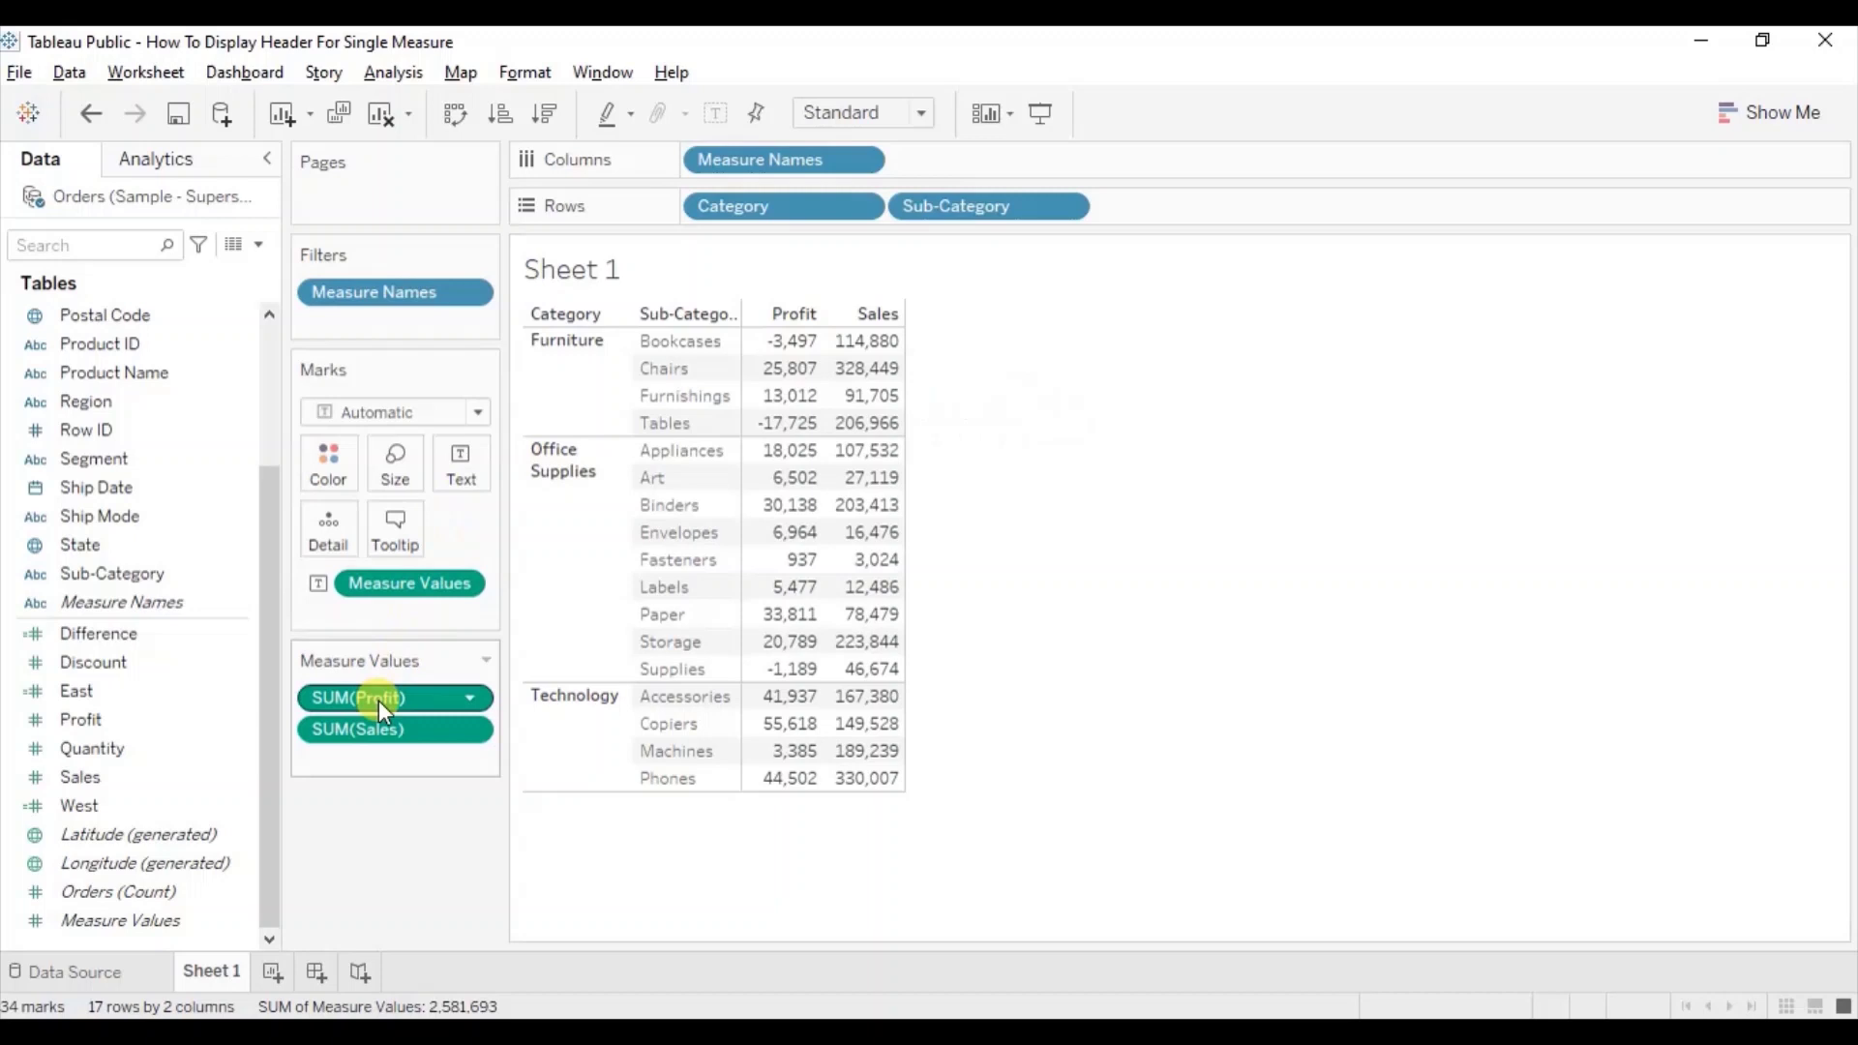
left_click_drag(379, 700, 376, 844)
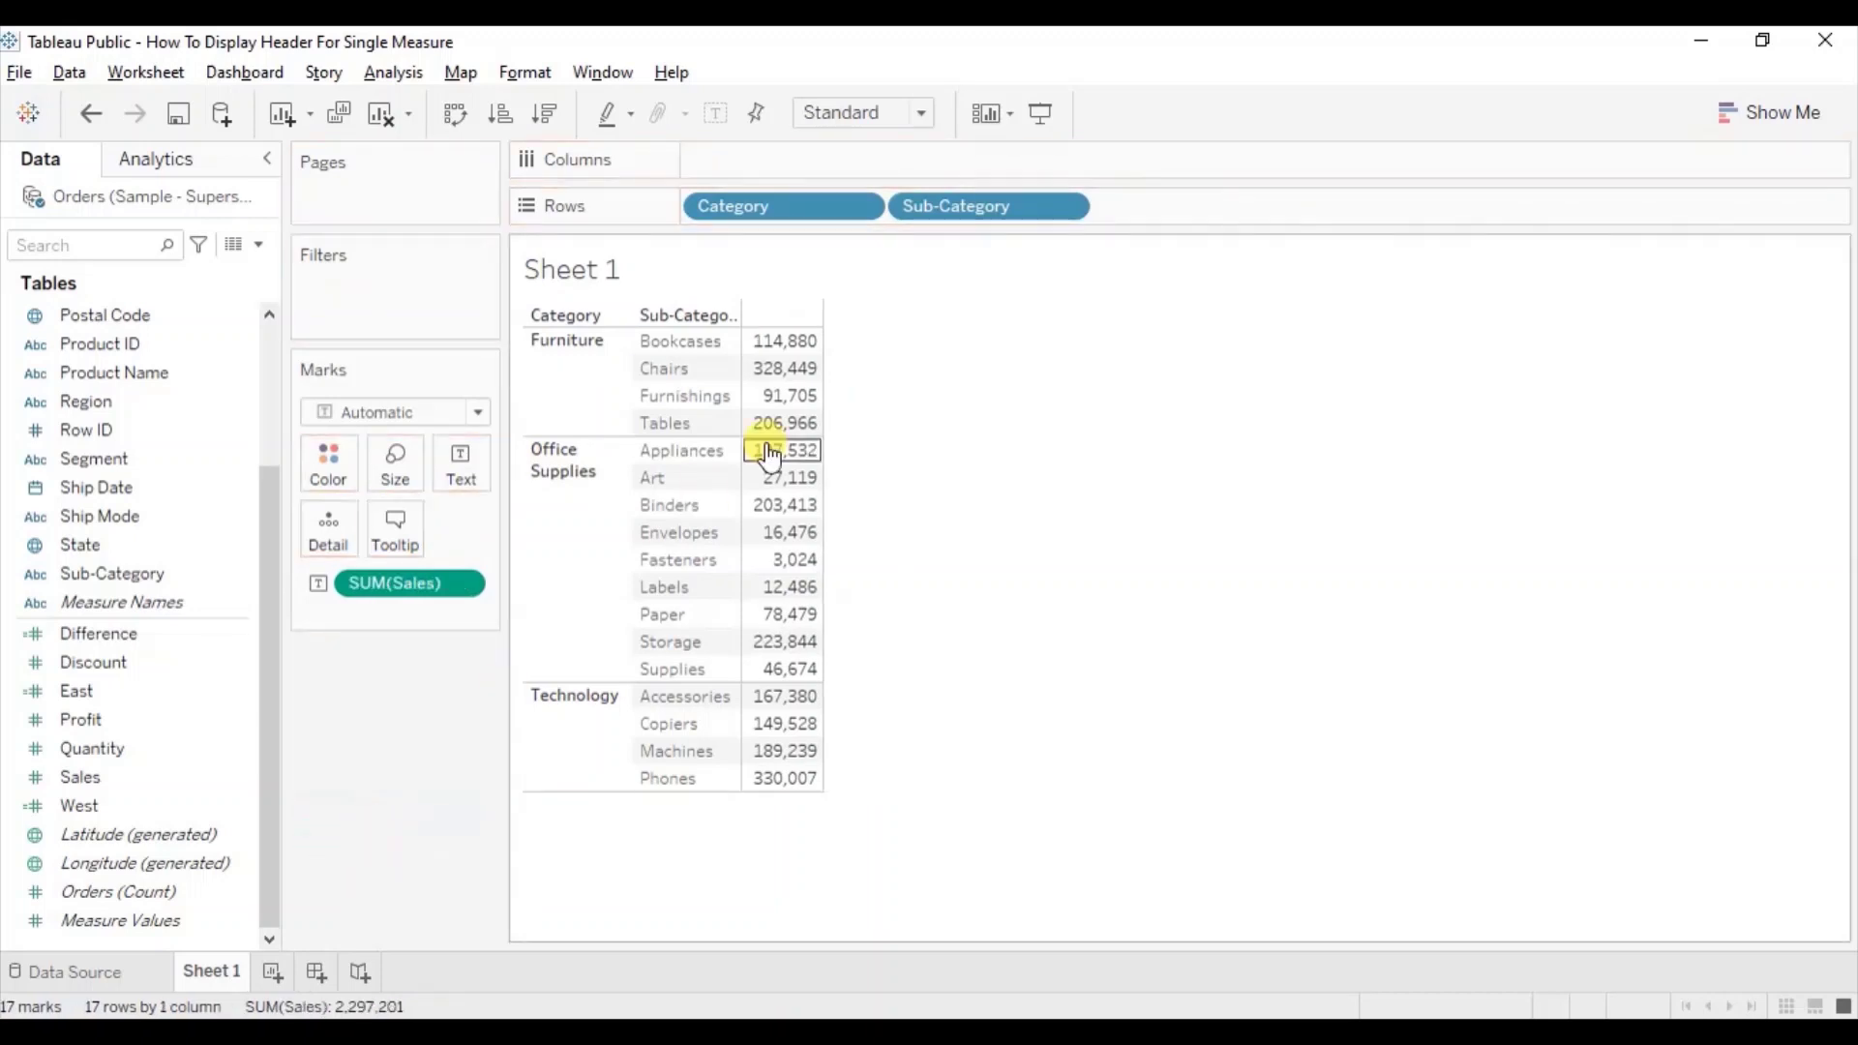
Add an inline "Sales" calculation to Columns as the header and hide the column field labels.
double_click(712, 167)
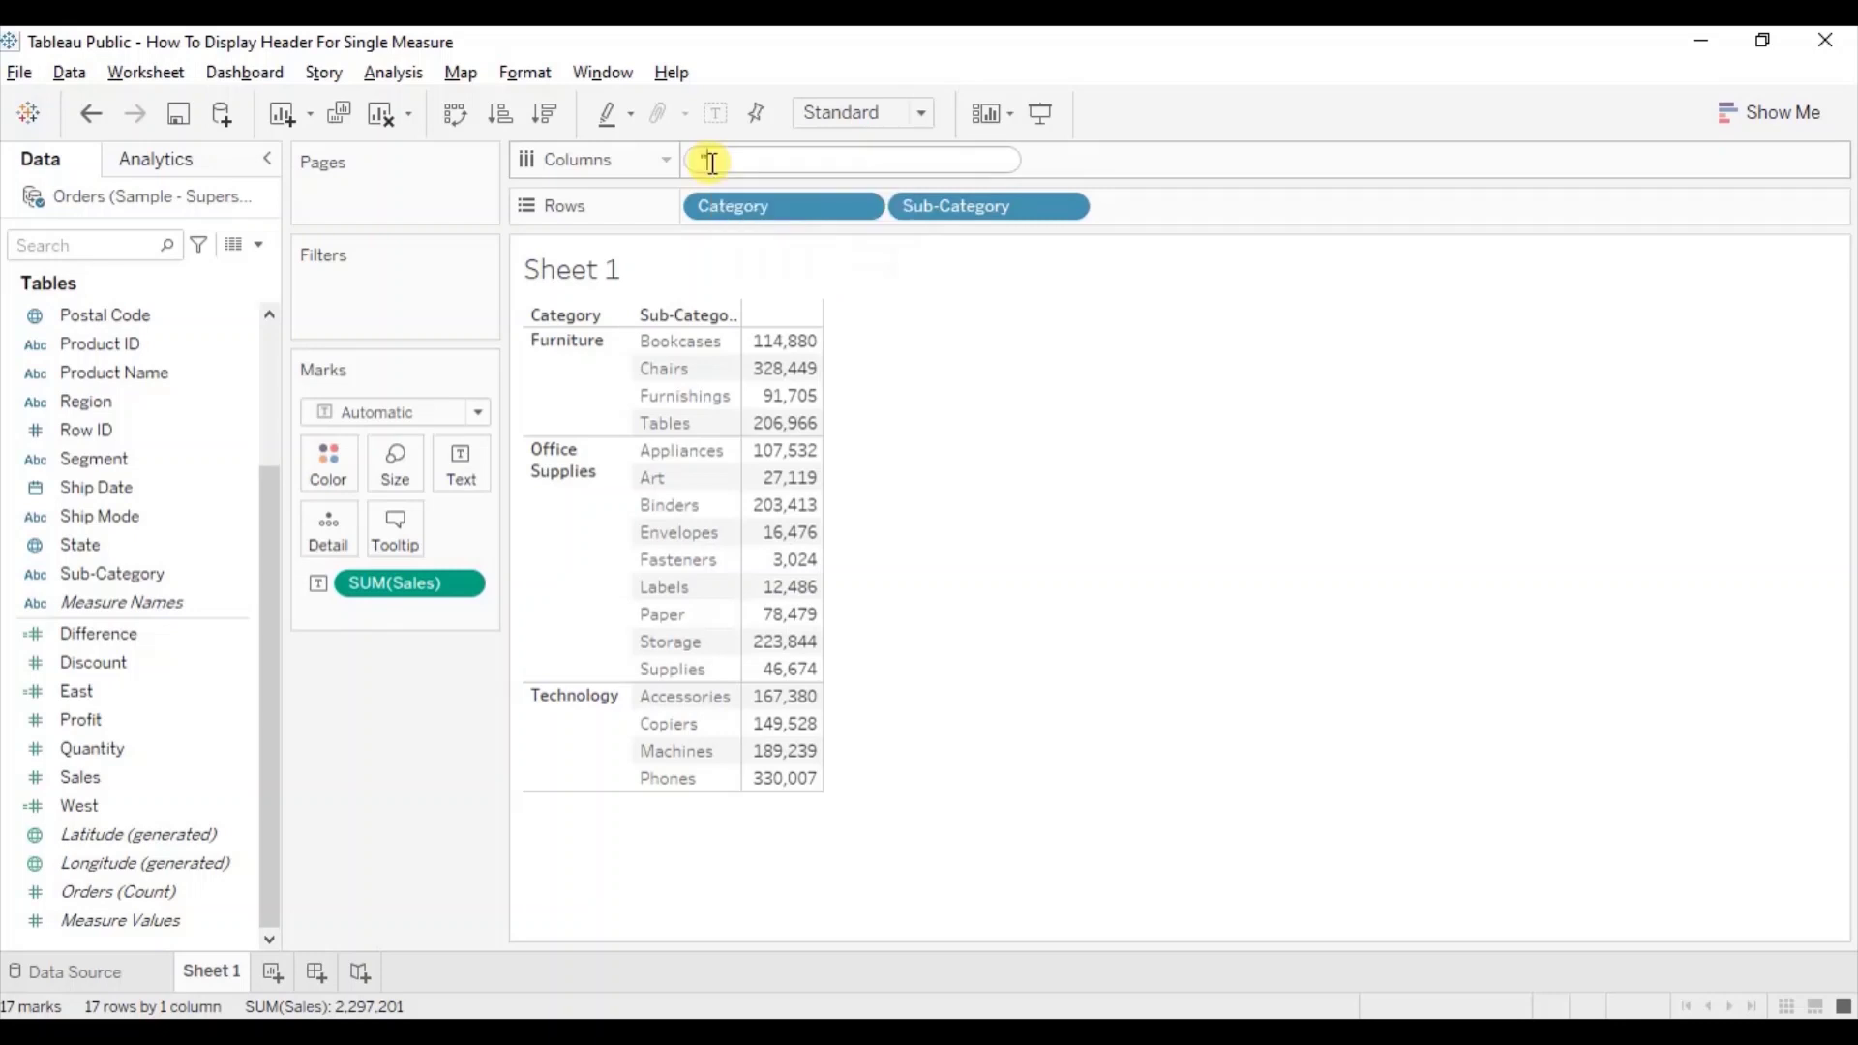
type("\"Sales\"")
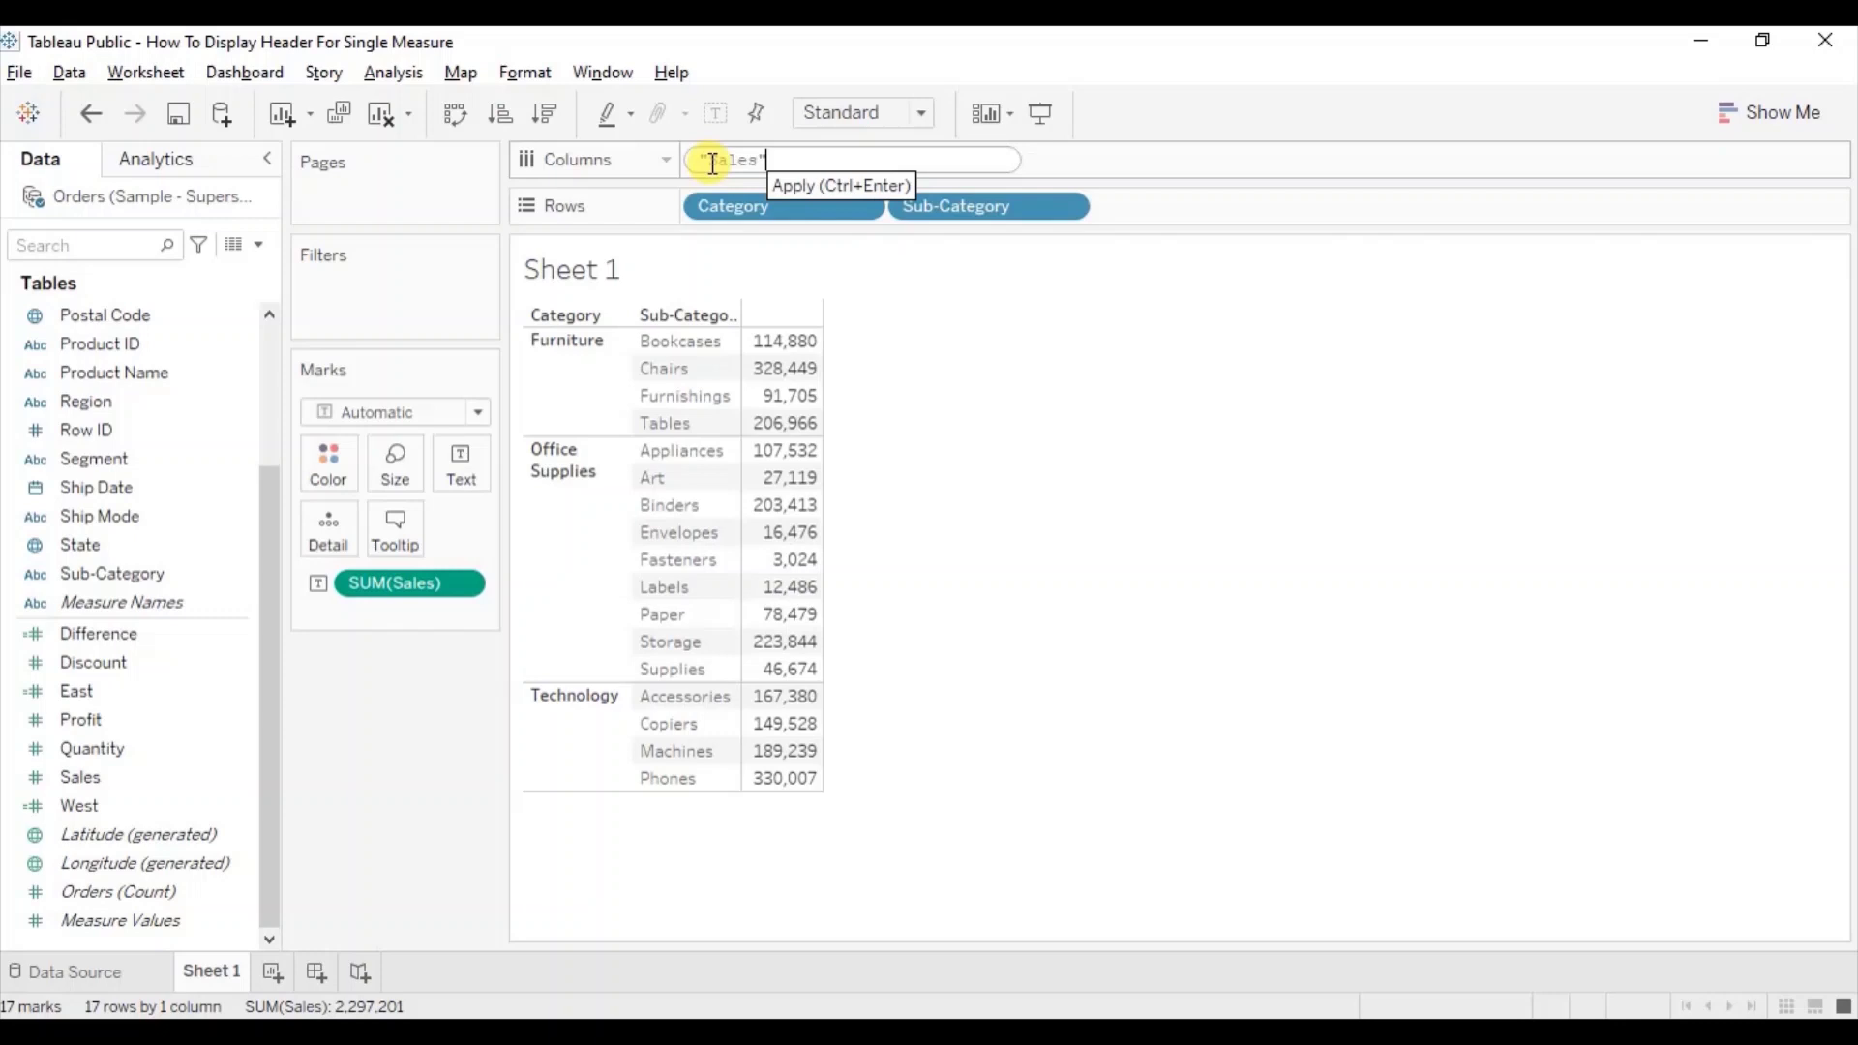
key("Return")
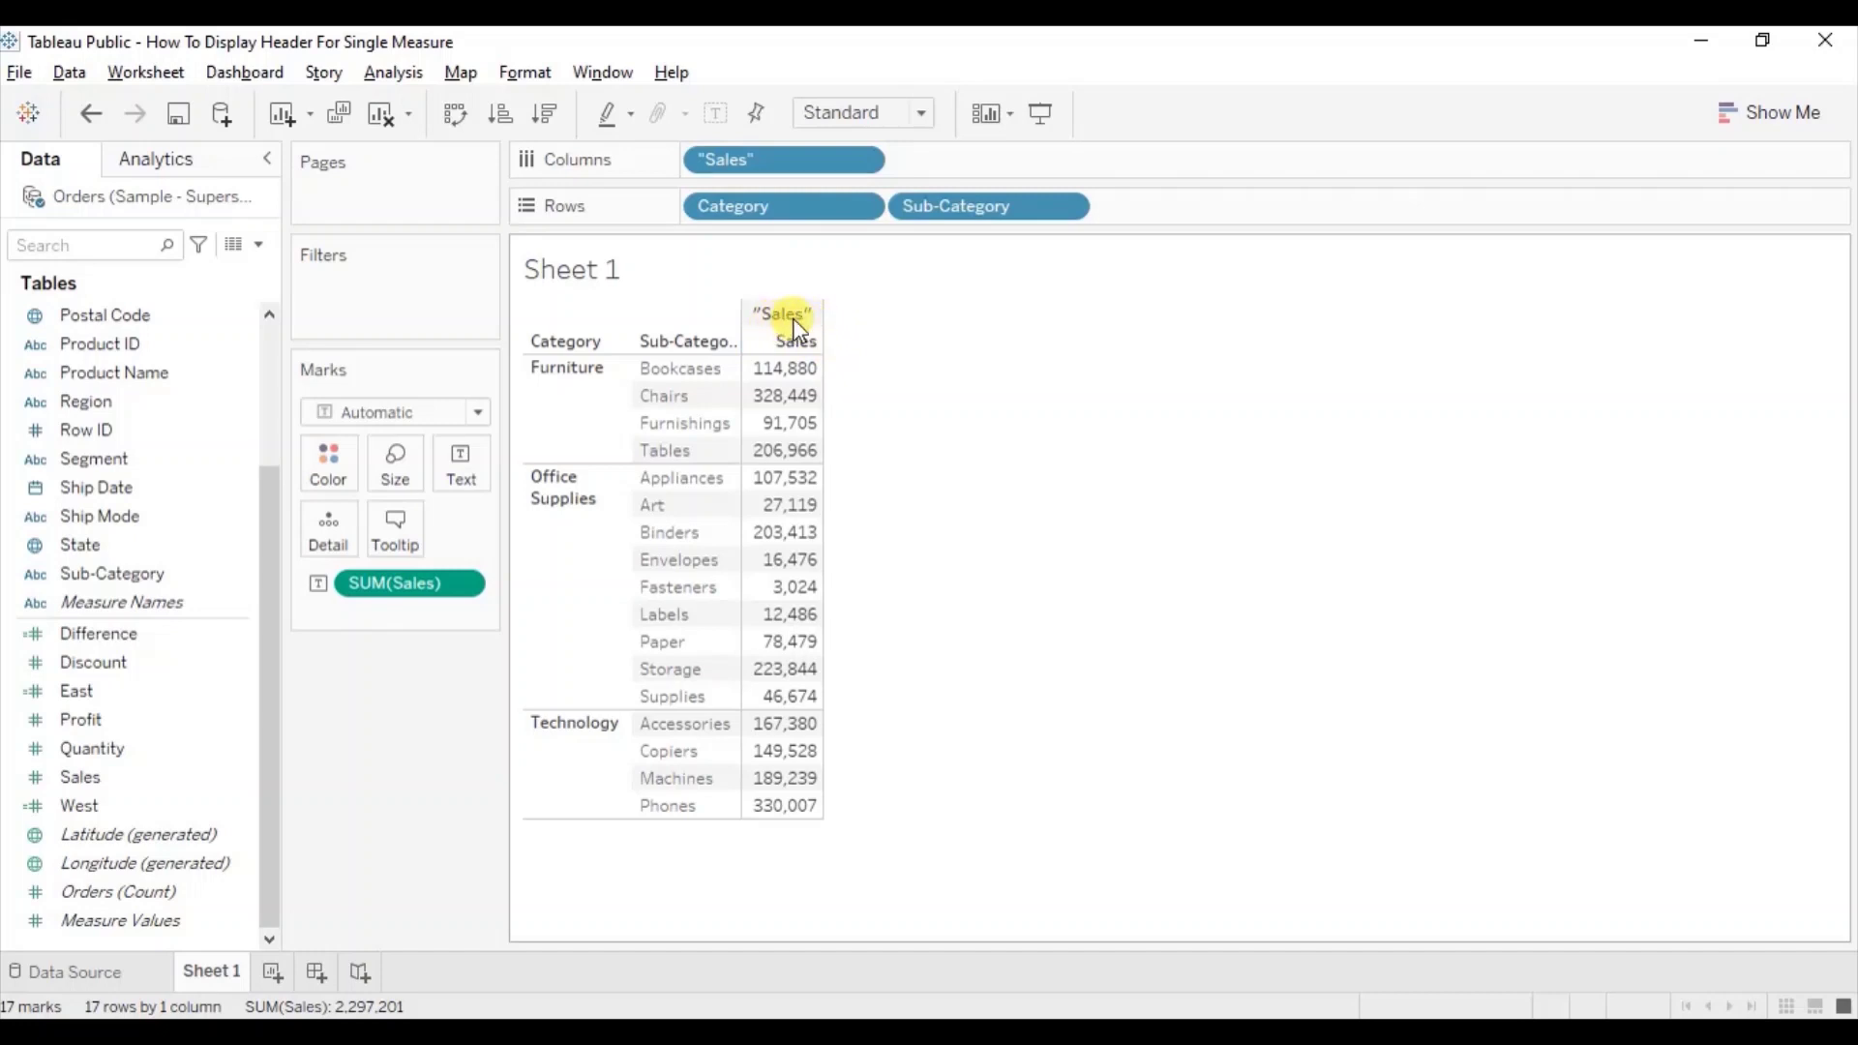
right_click(786, 314)
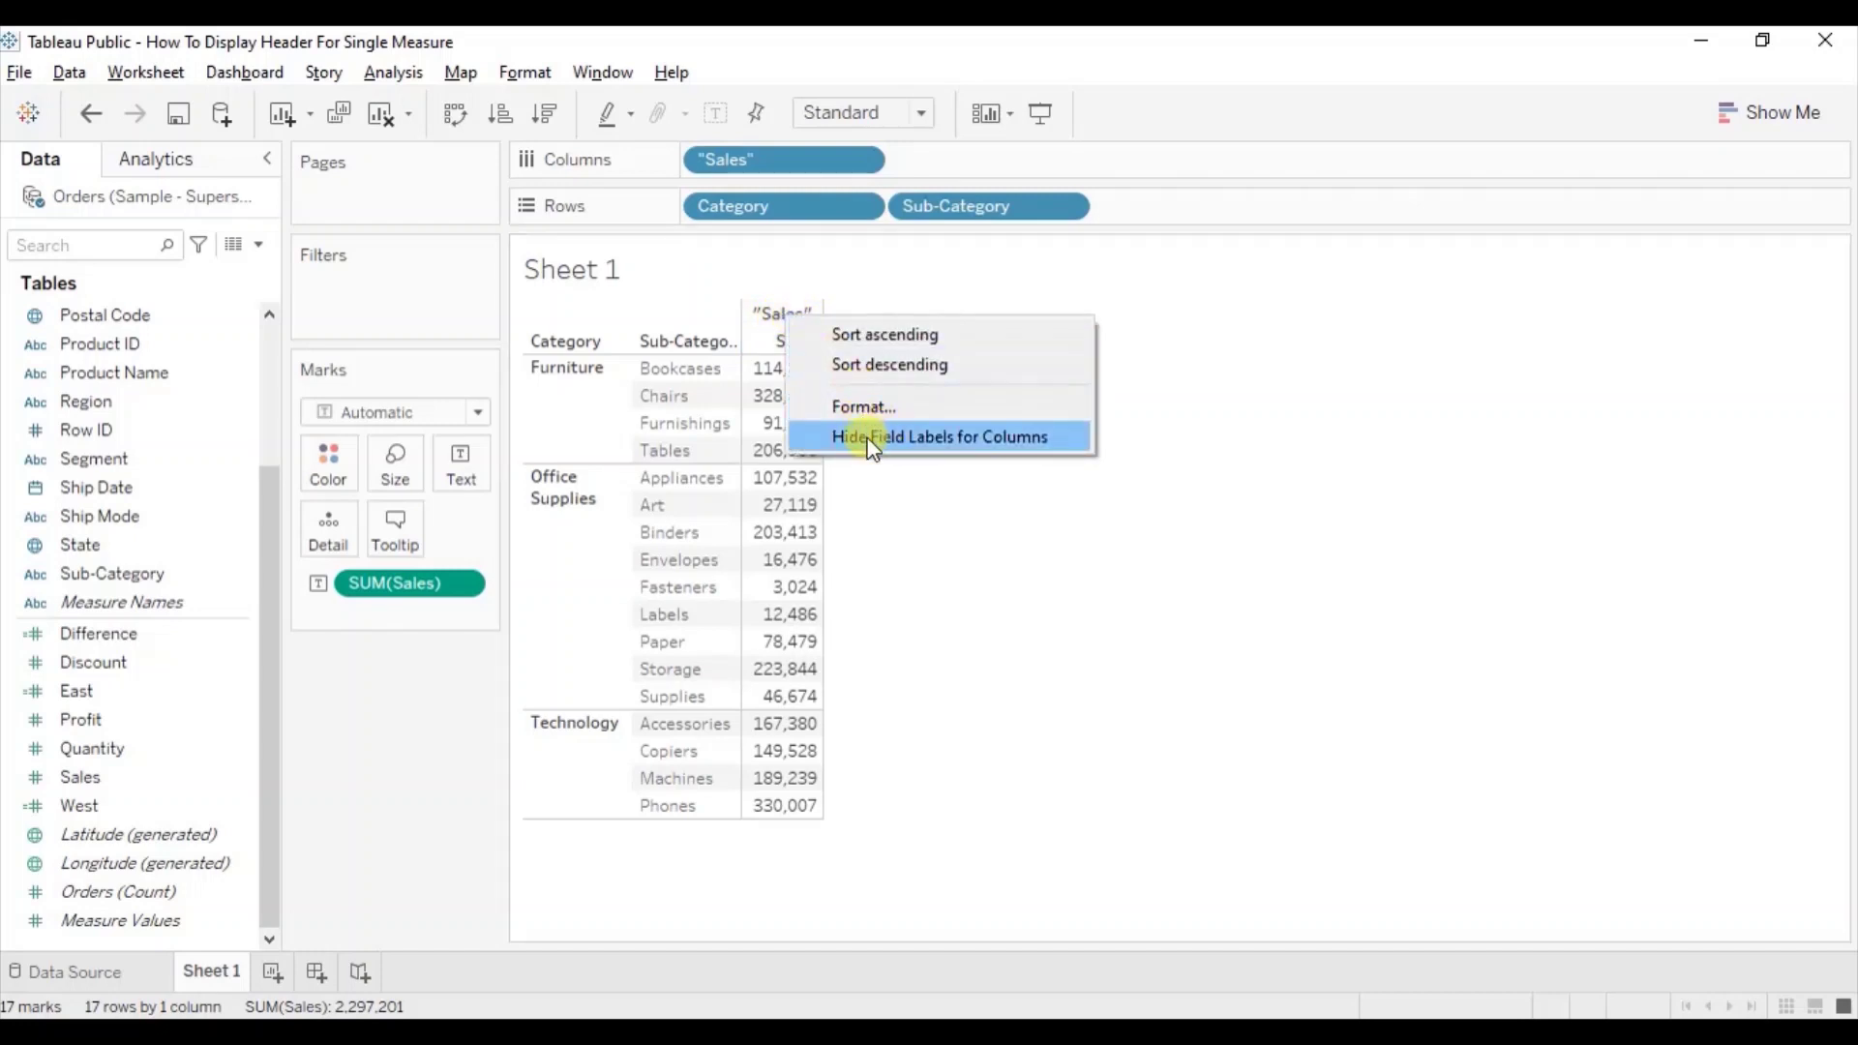
left_click(912, 438)
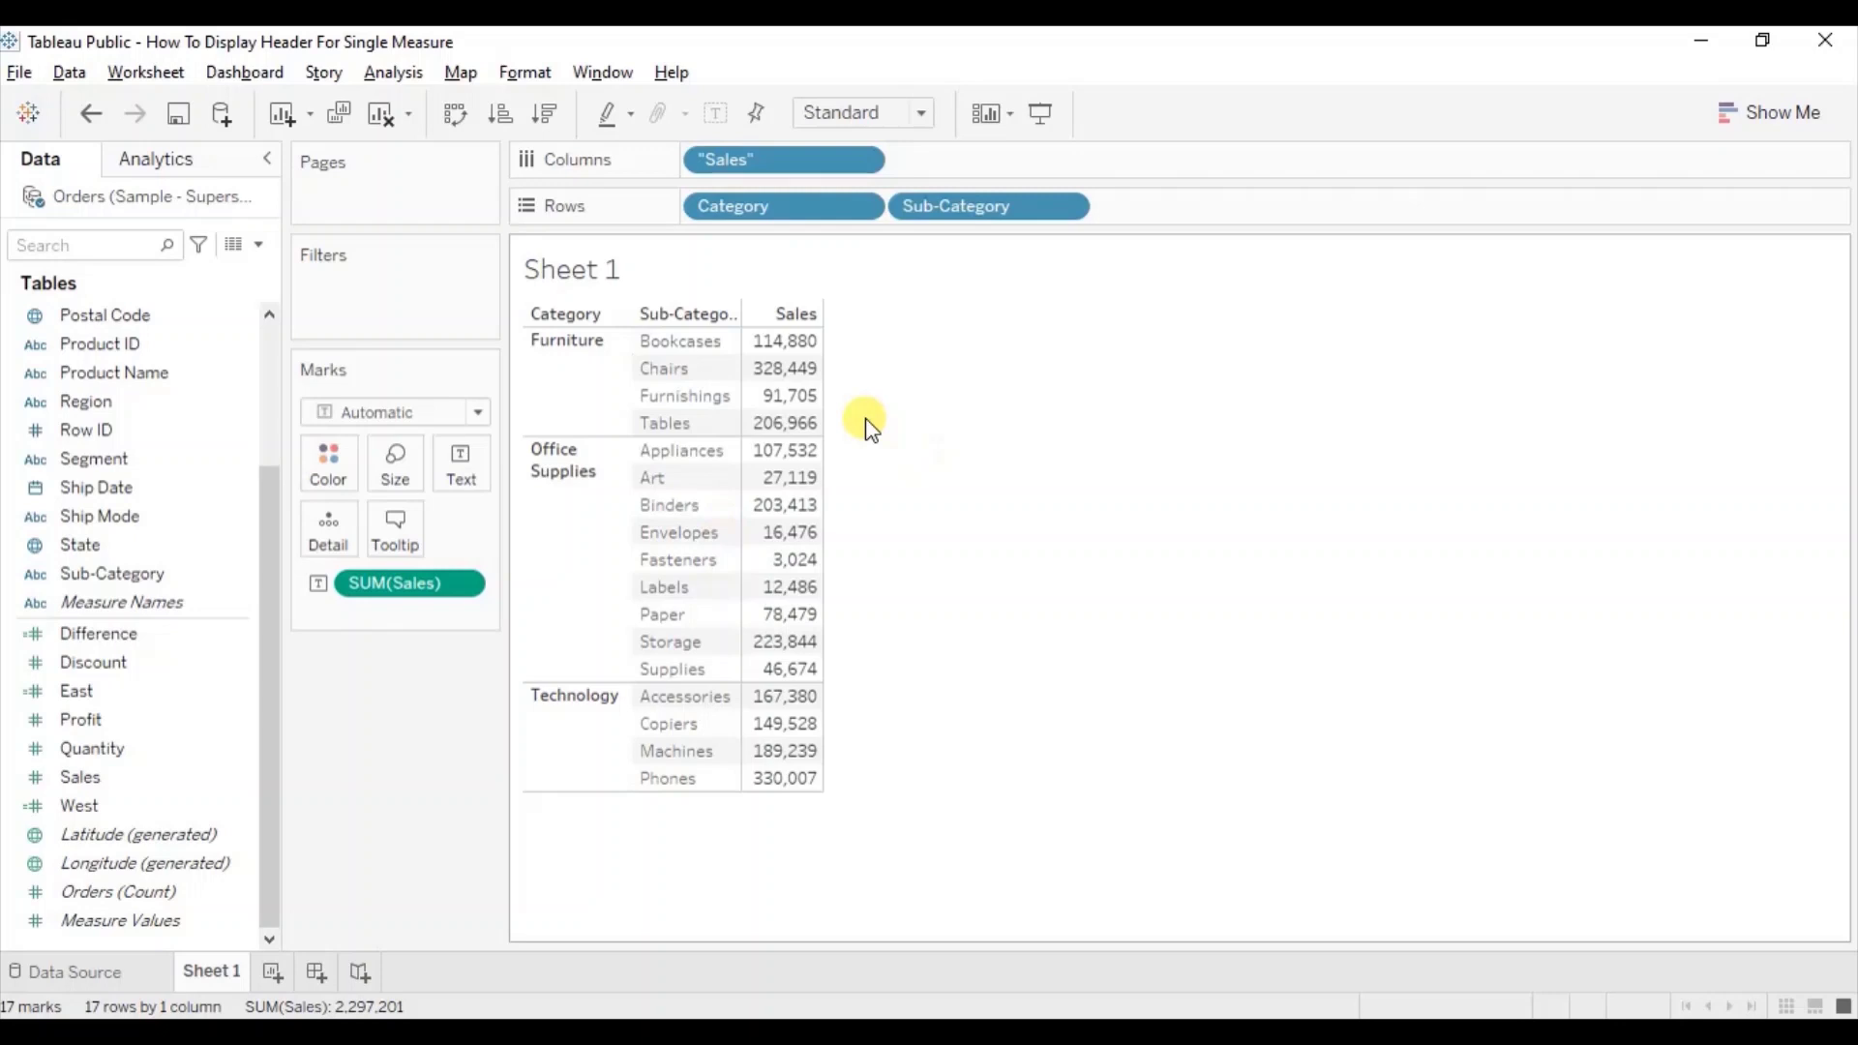
Create a calculated field named Sales Header whose formula is the text "Sales".
left_click(260, 249)
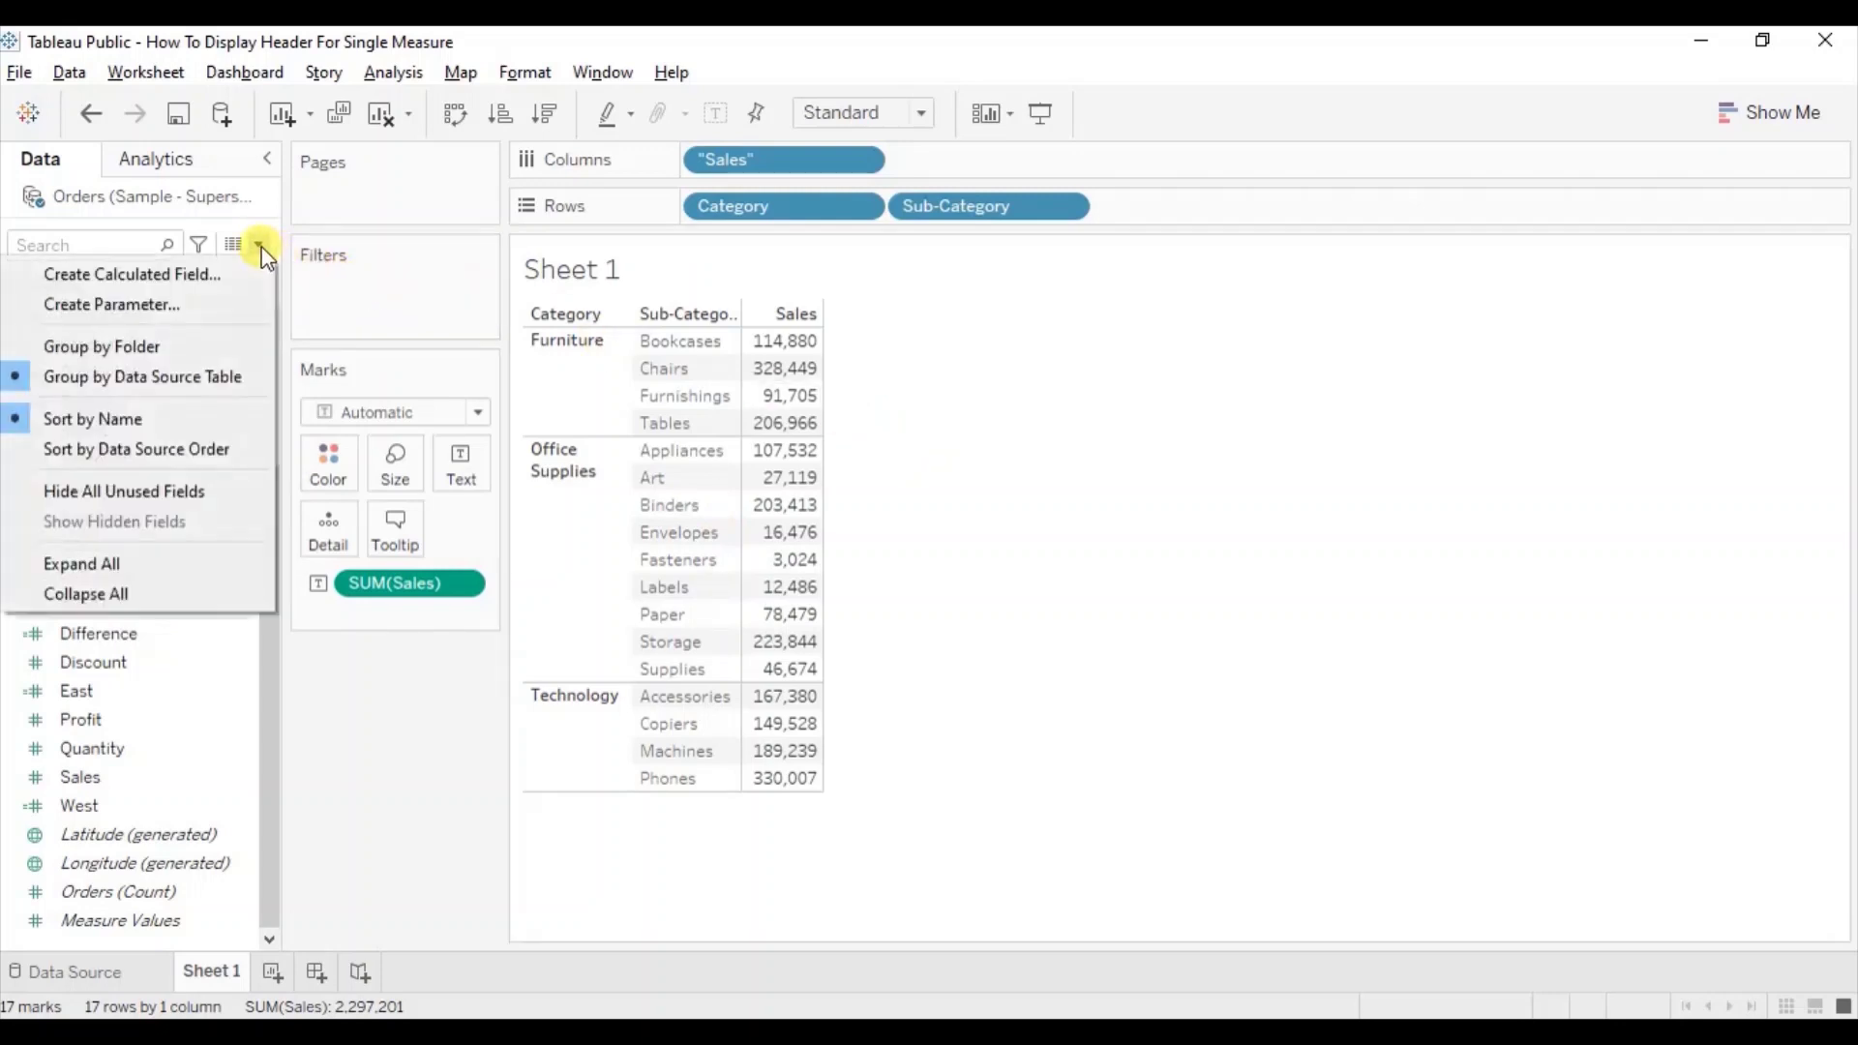
left_click(215, 278)
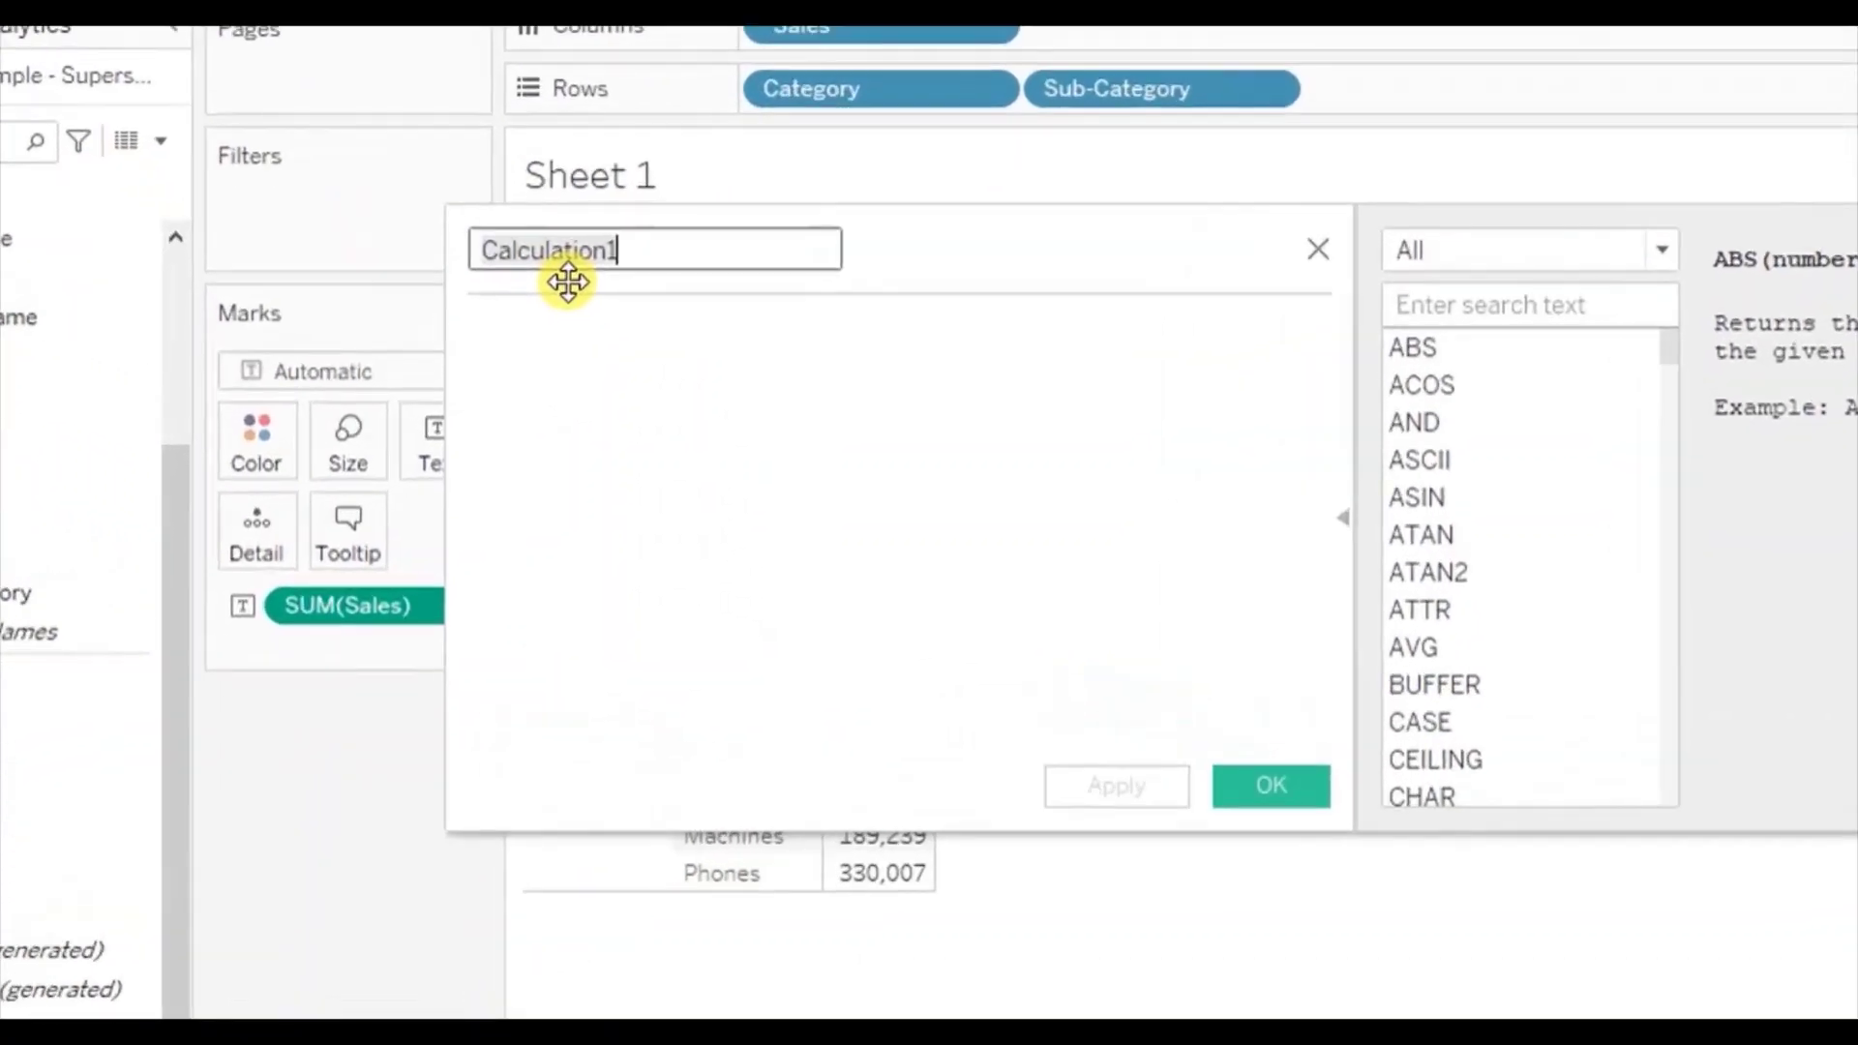
type("Sales He")
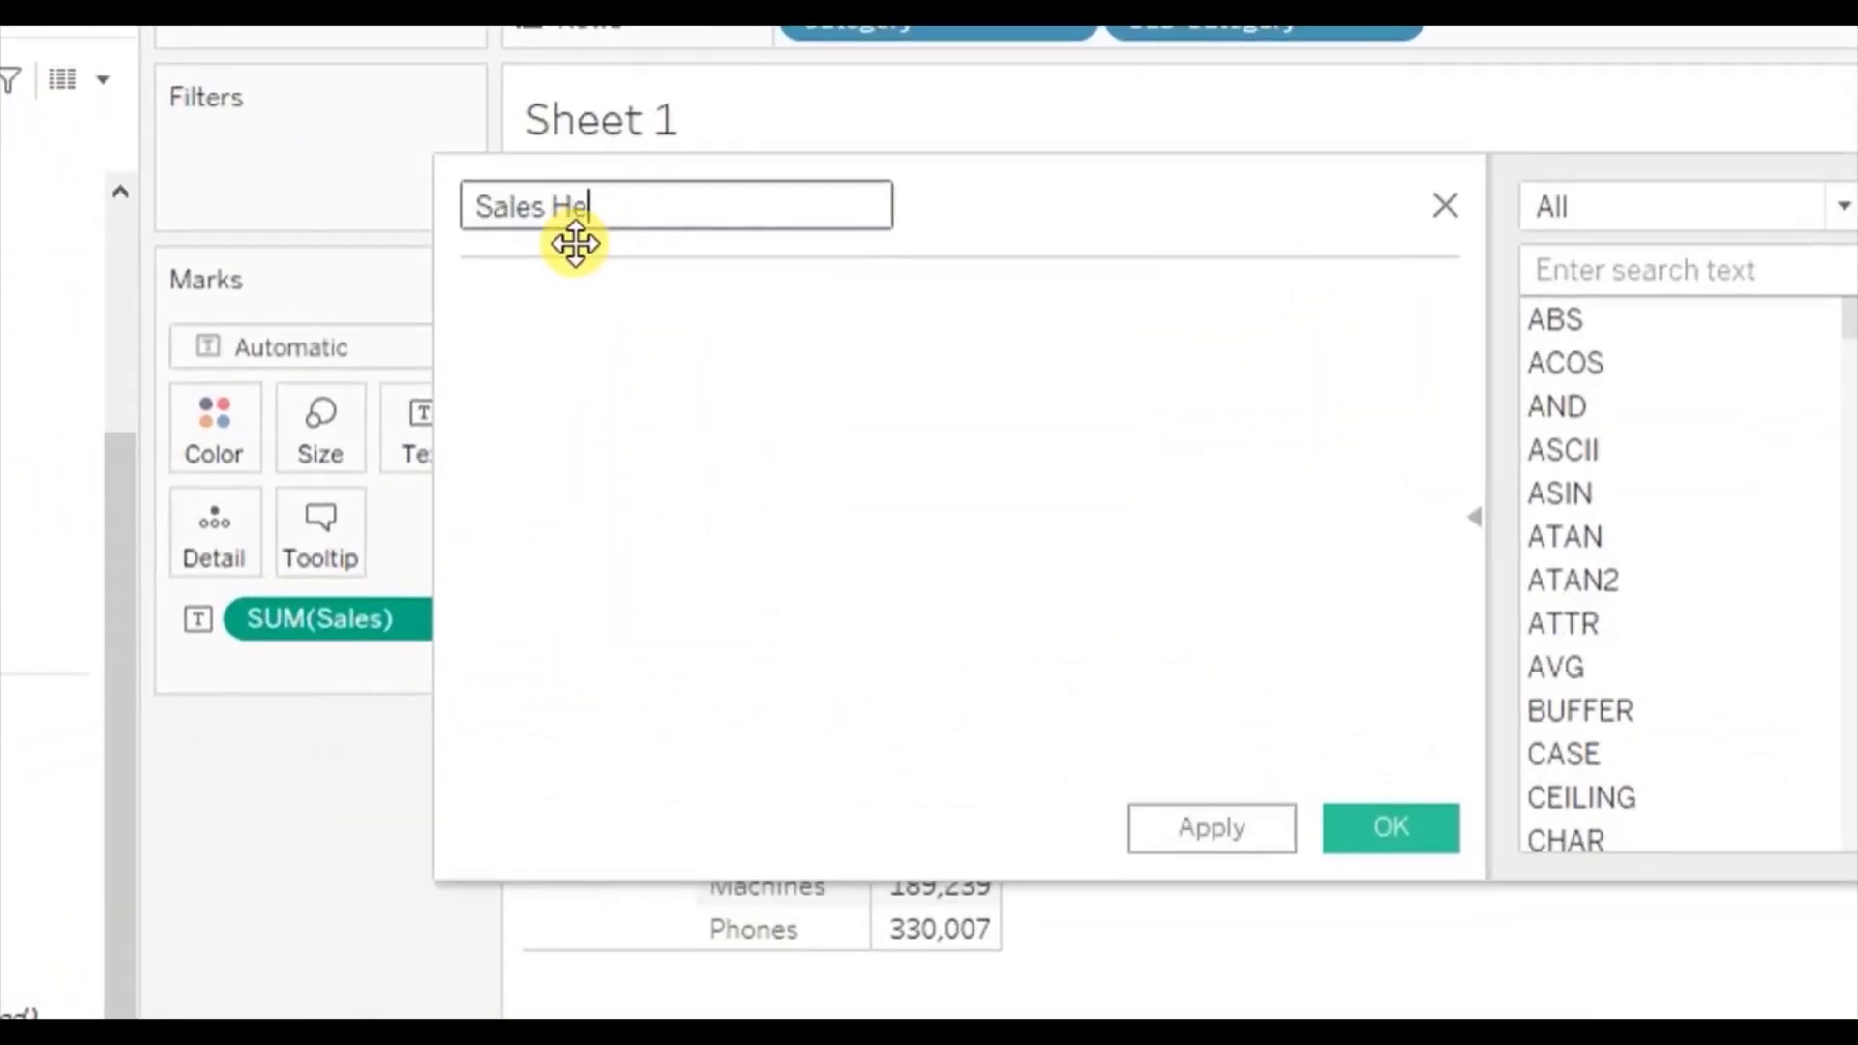
type("ader")
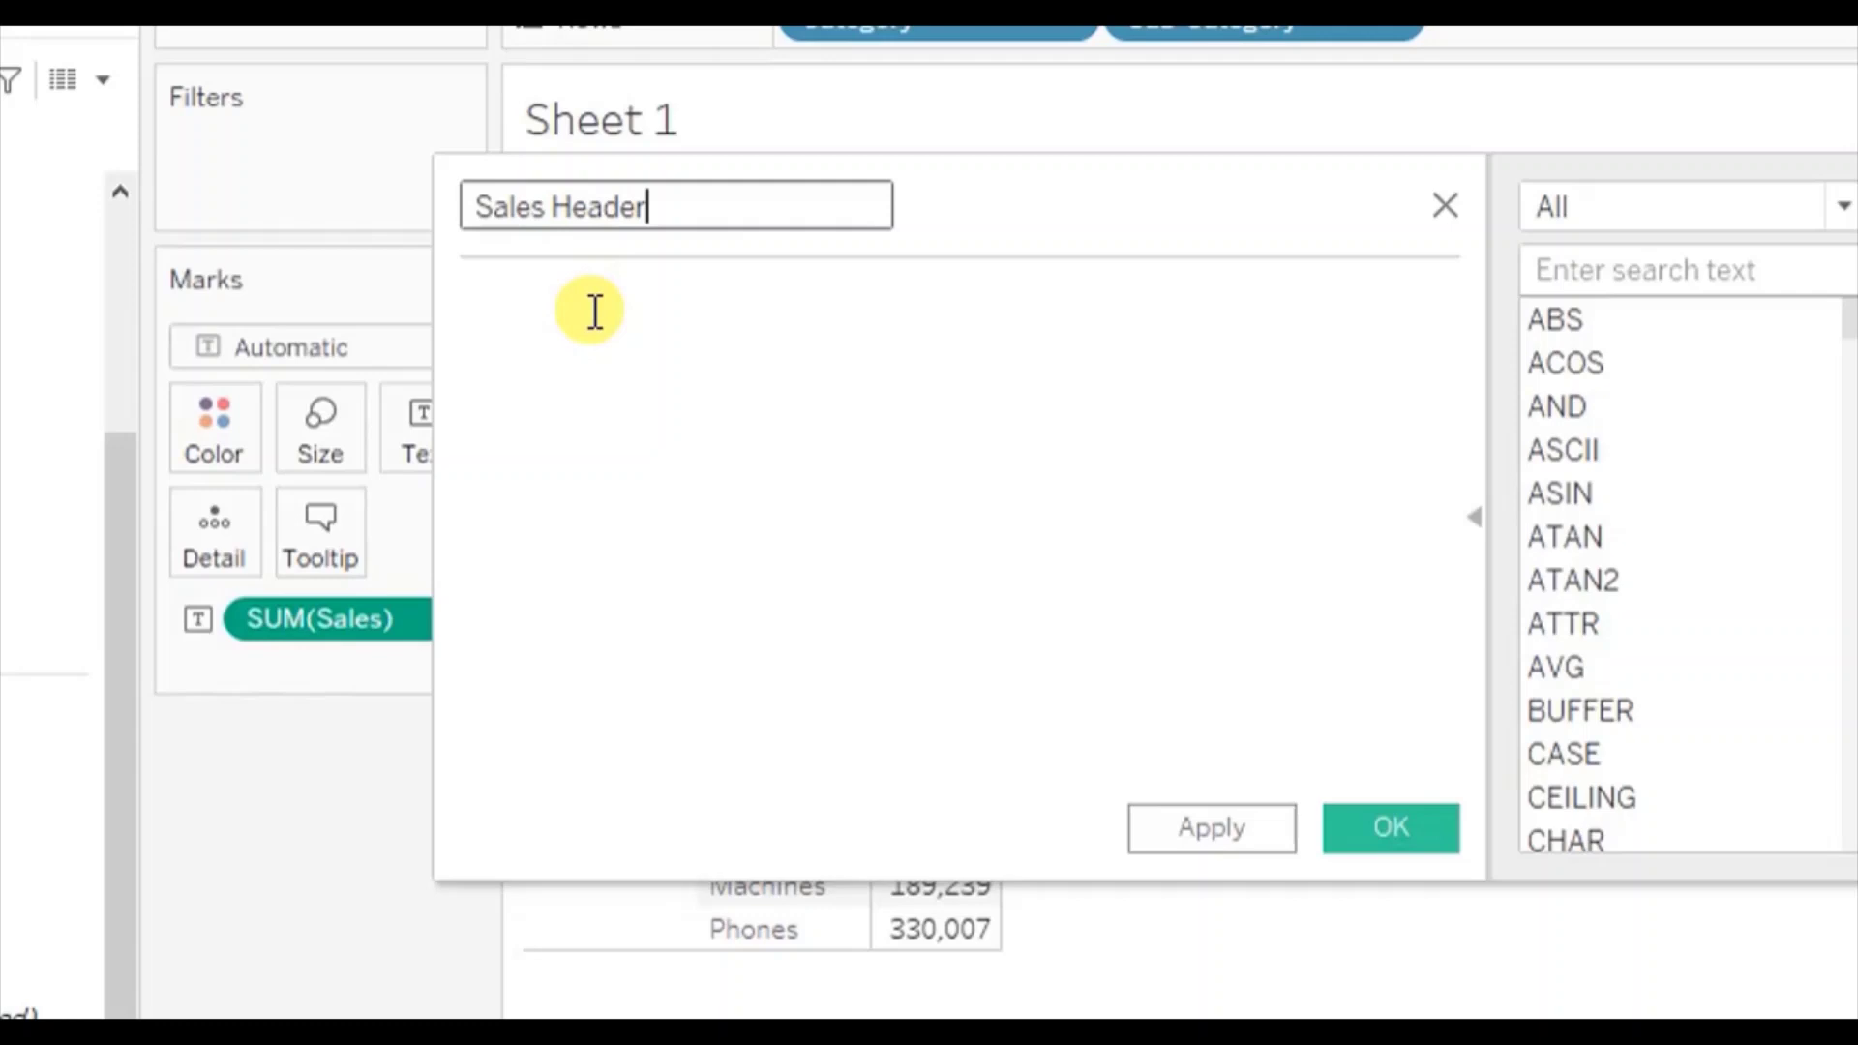
left_click(596, 311)
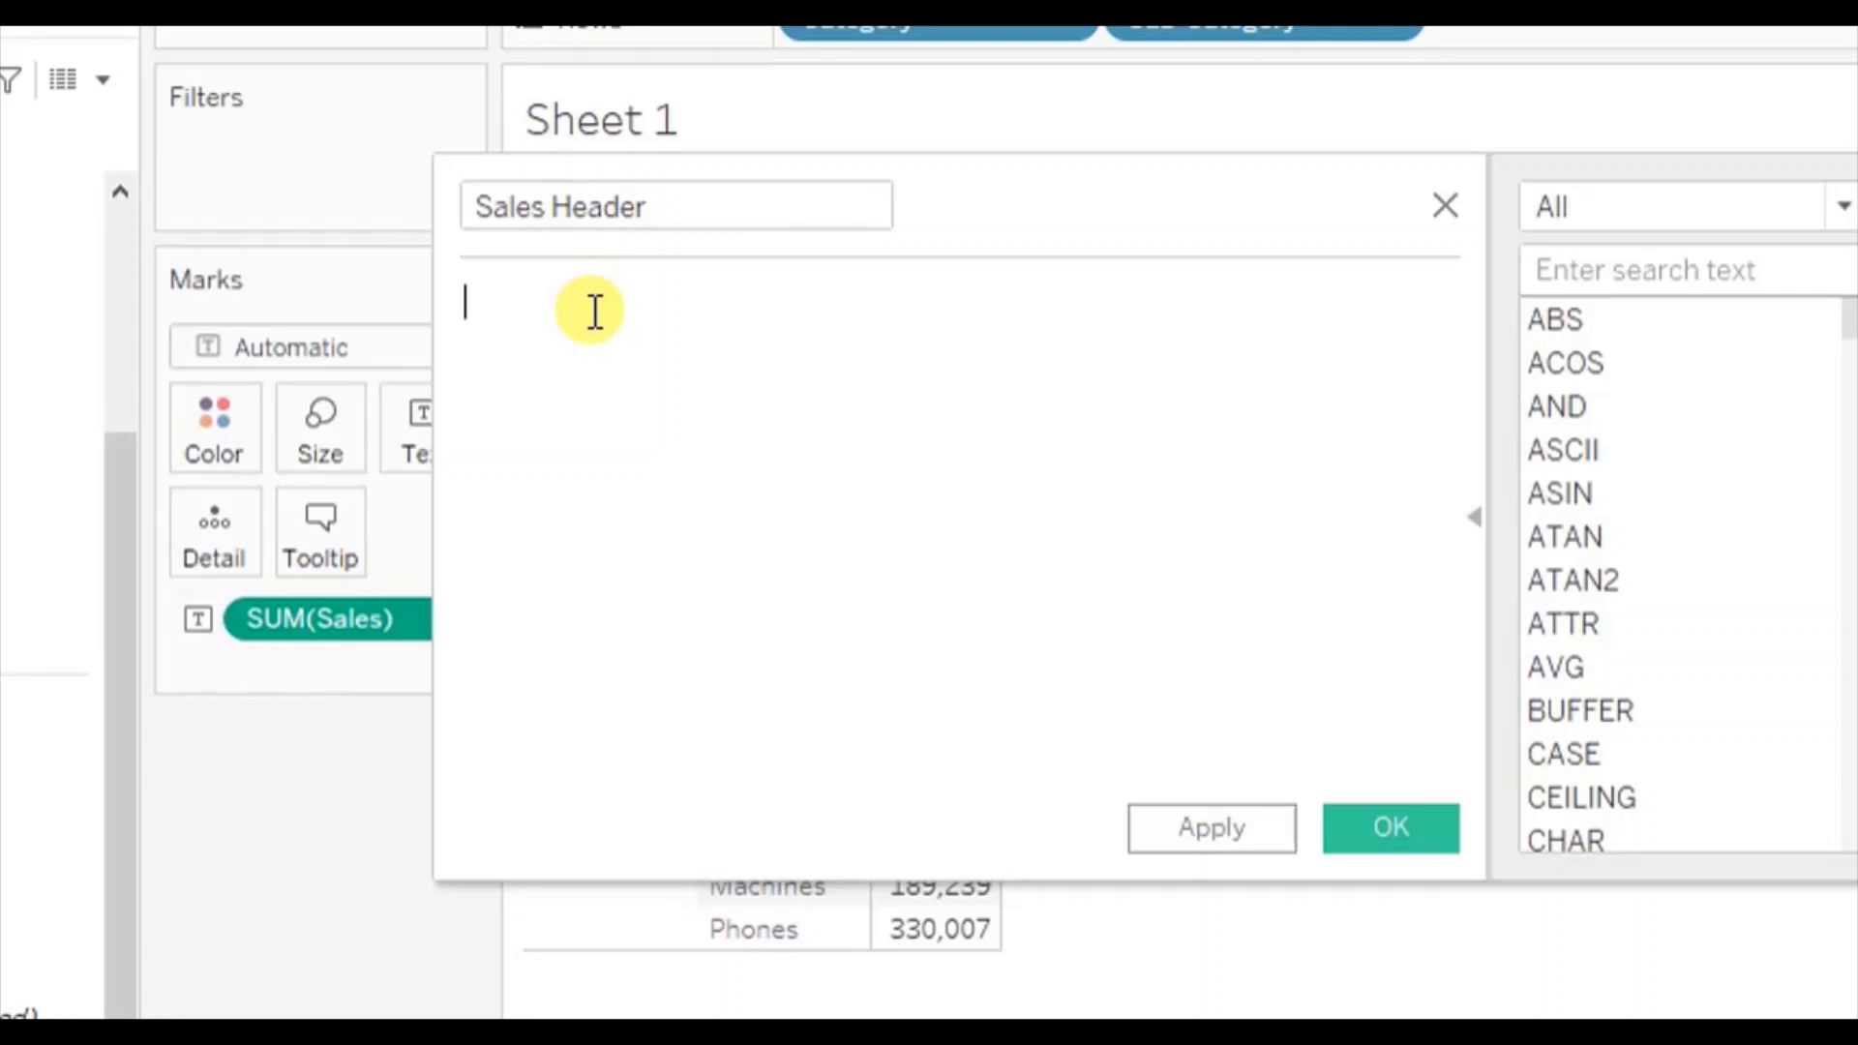
type("\"sales")
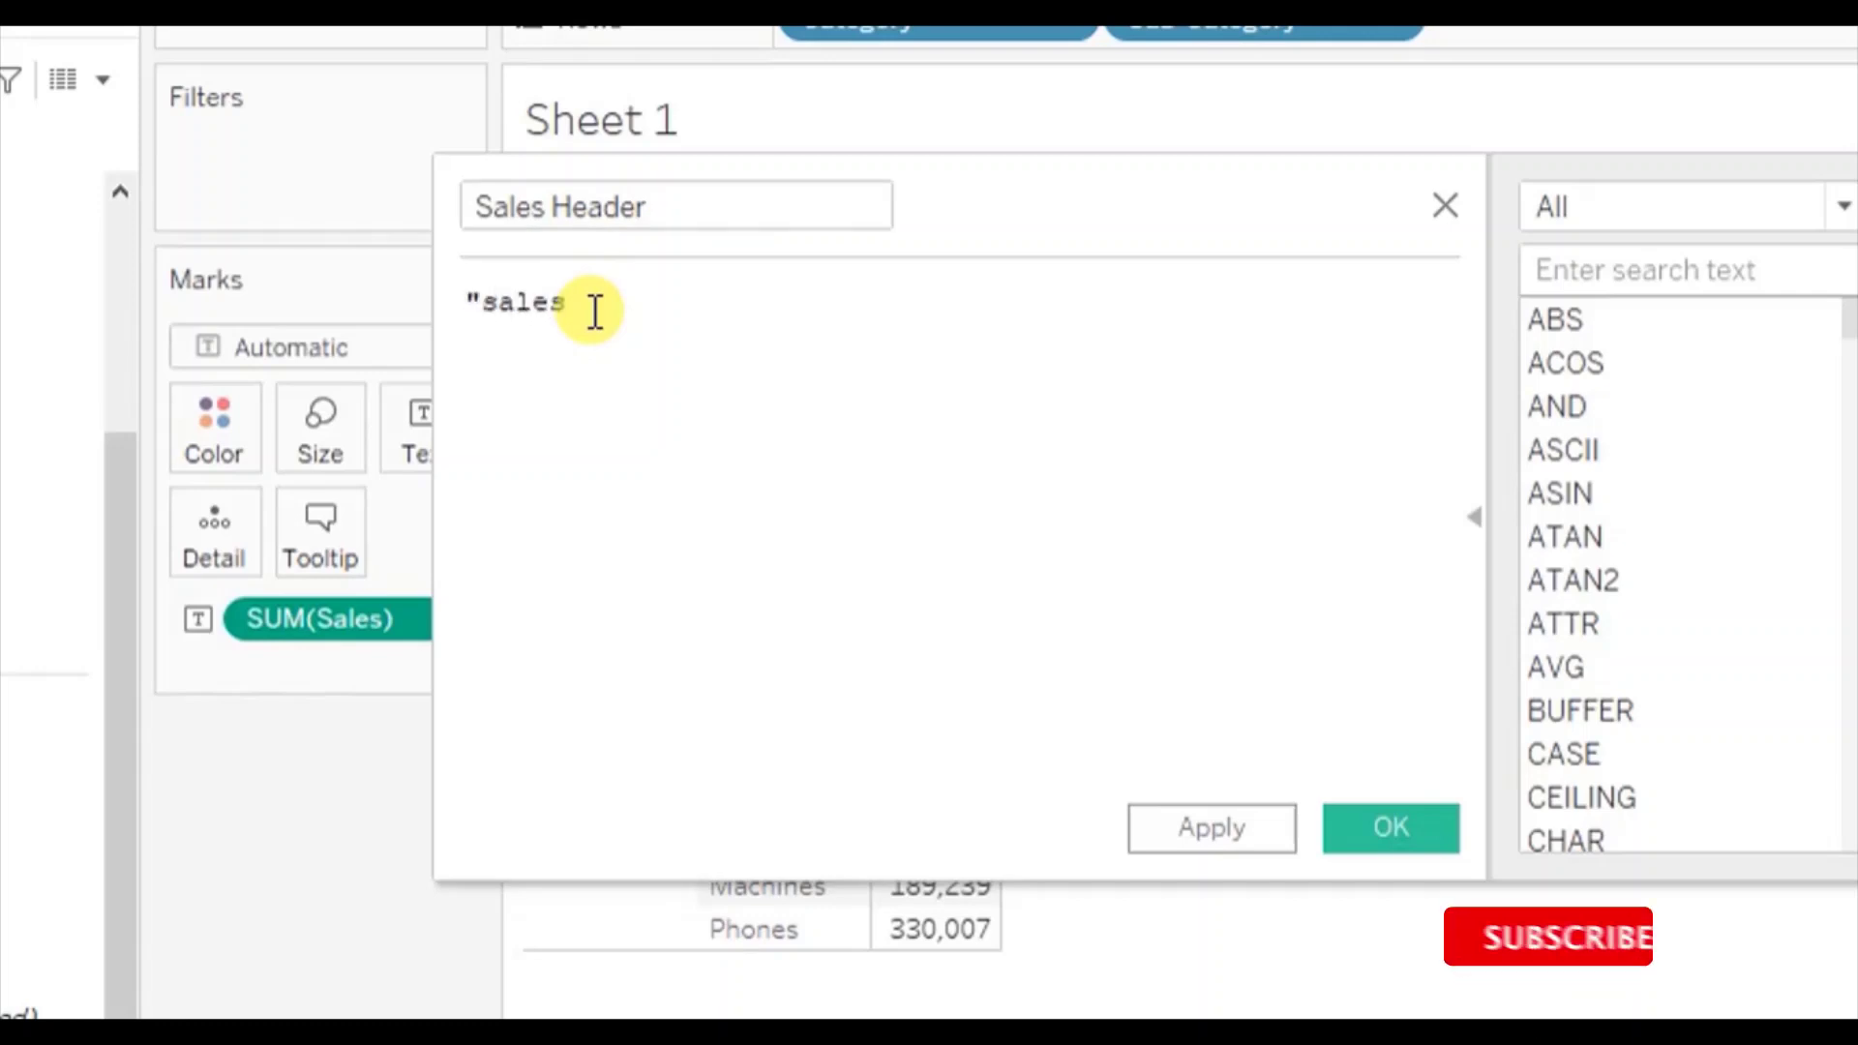
type("\"")
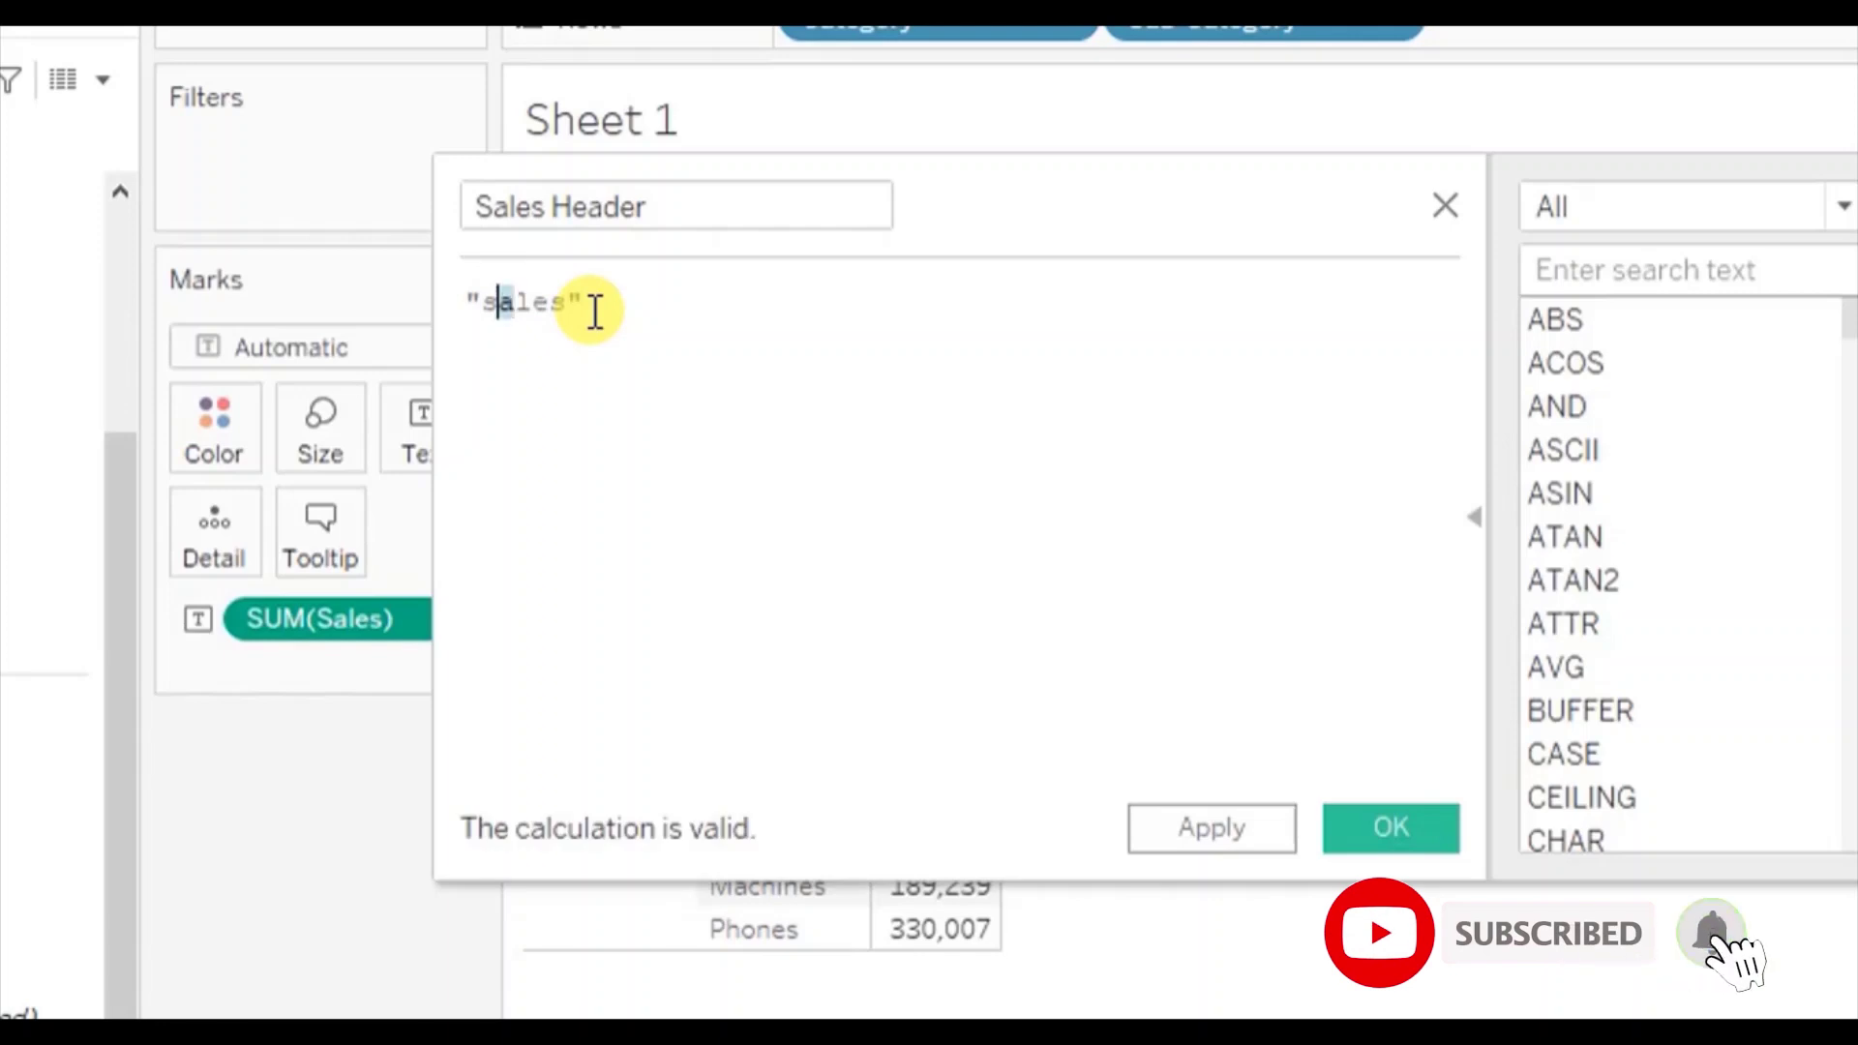
key("Left")
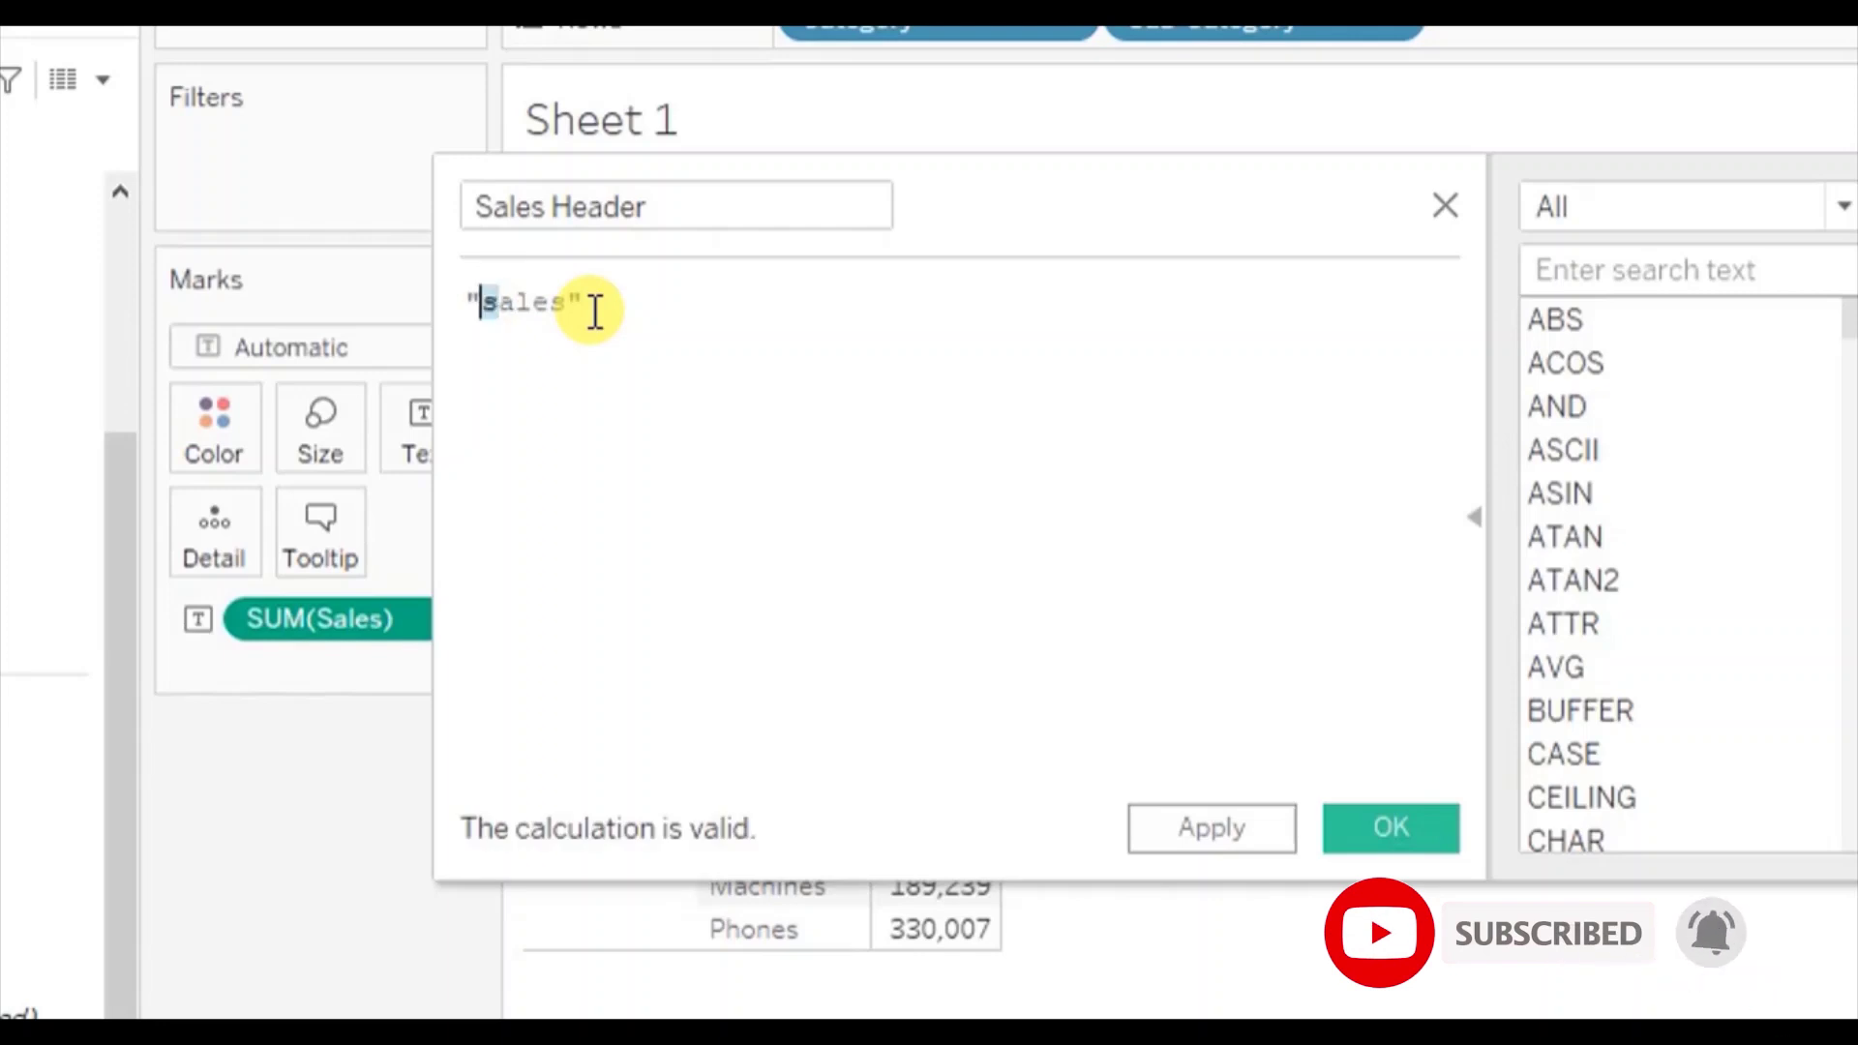
type("S")
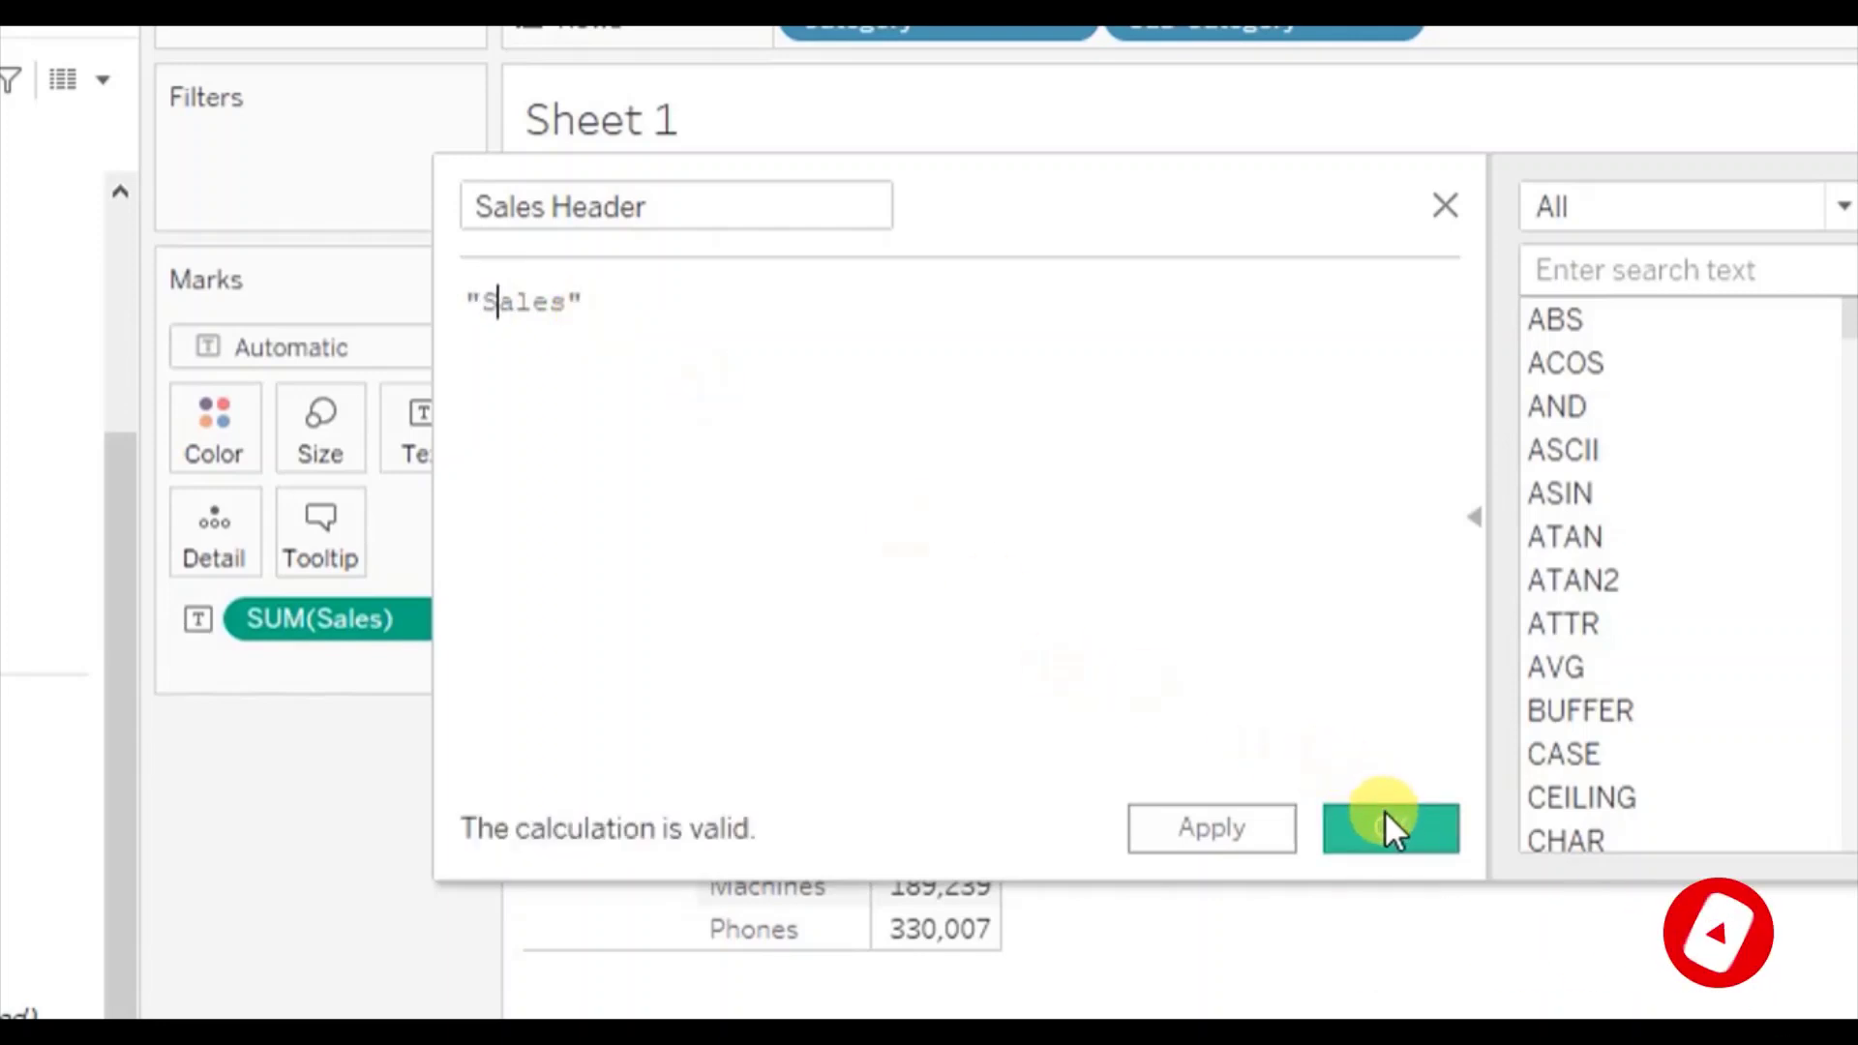
left_click(1383, 823)
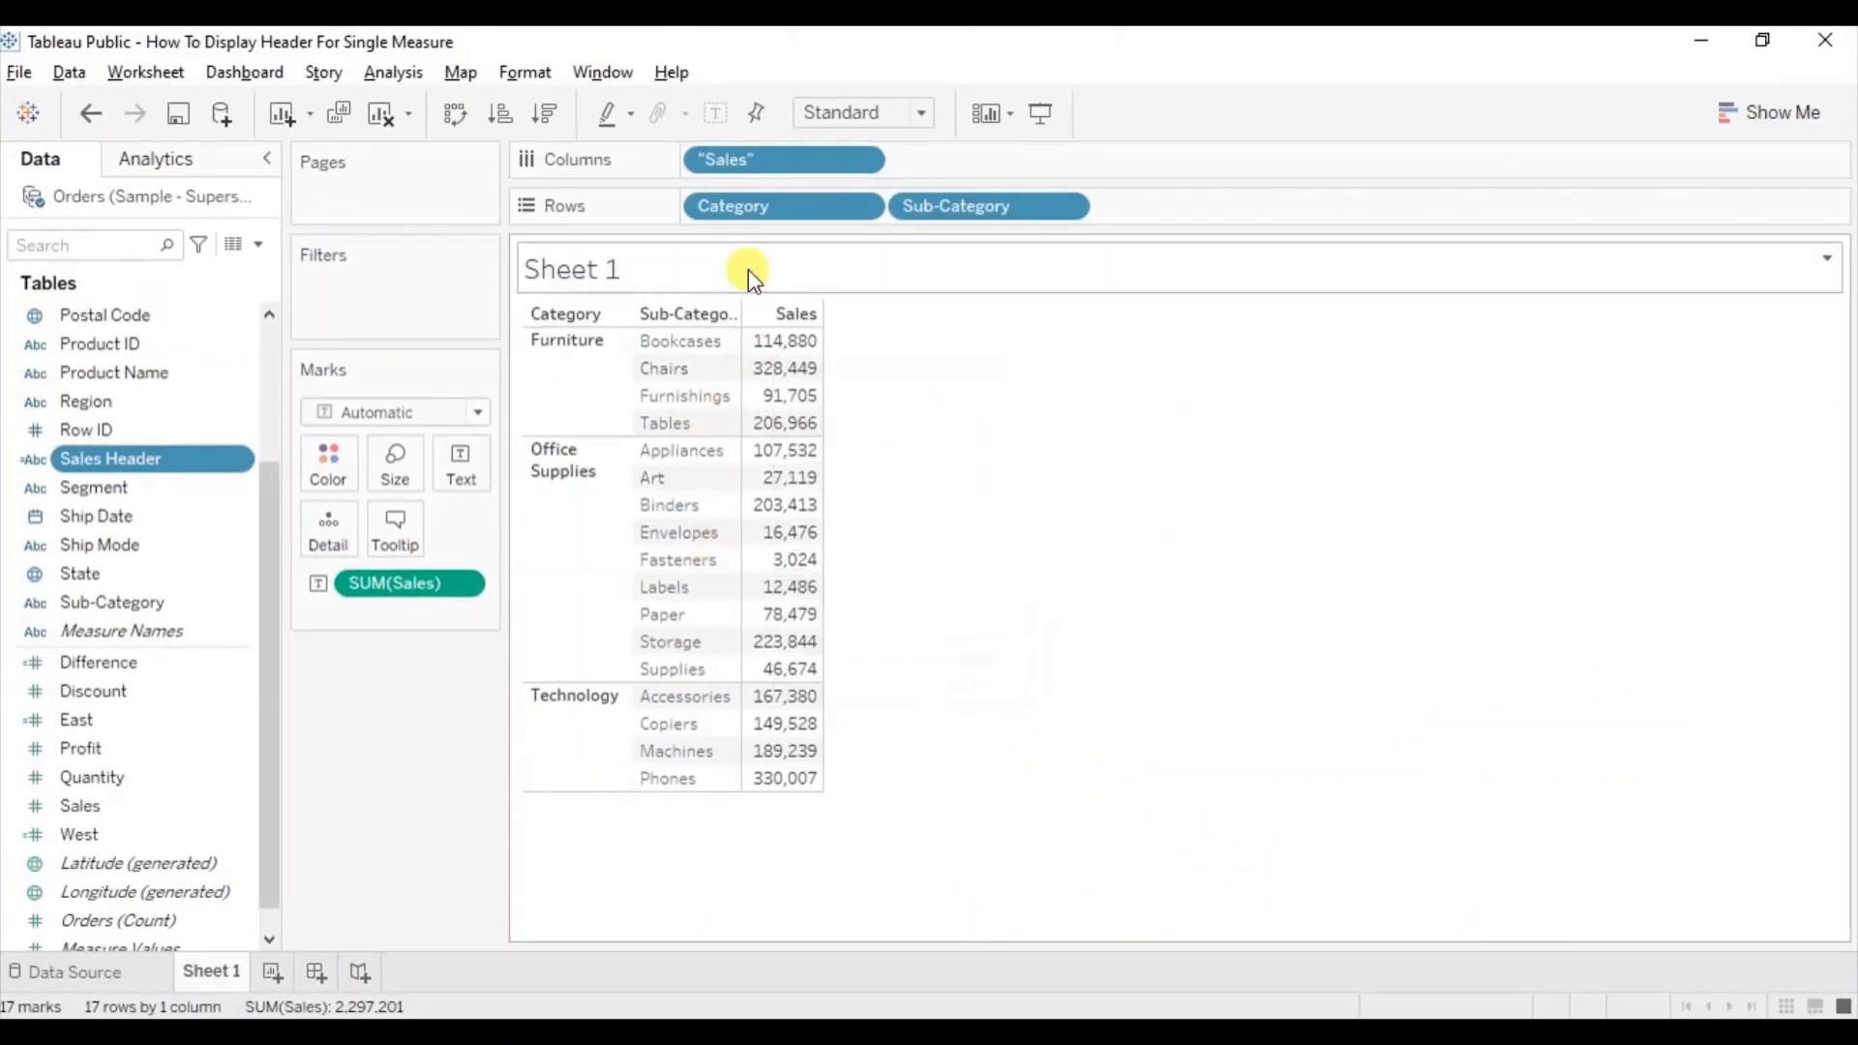
Replace the inline "Sales" pill on Columns with the Sales Header field.
left_click_drag(737, 157, 394, 751)
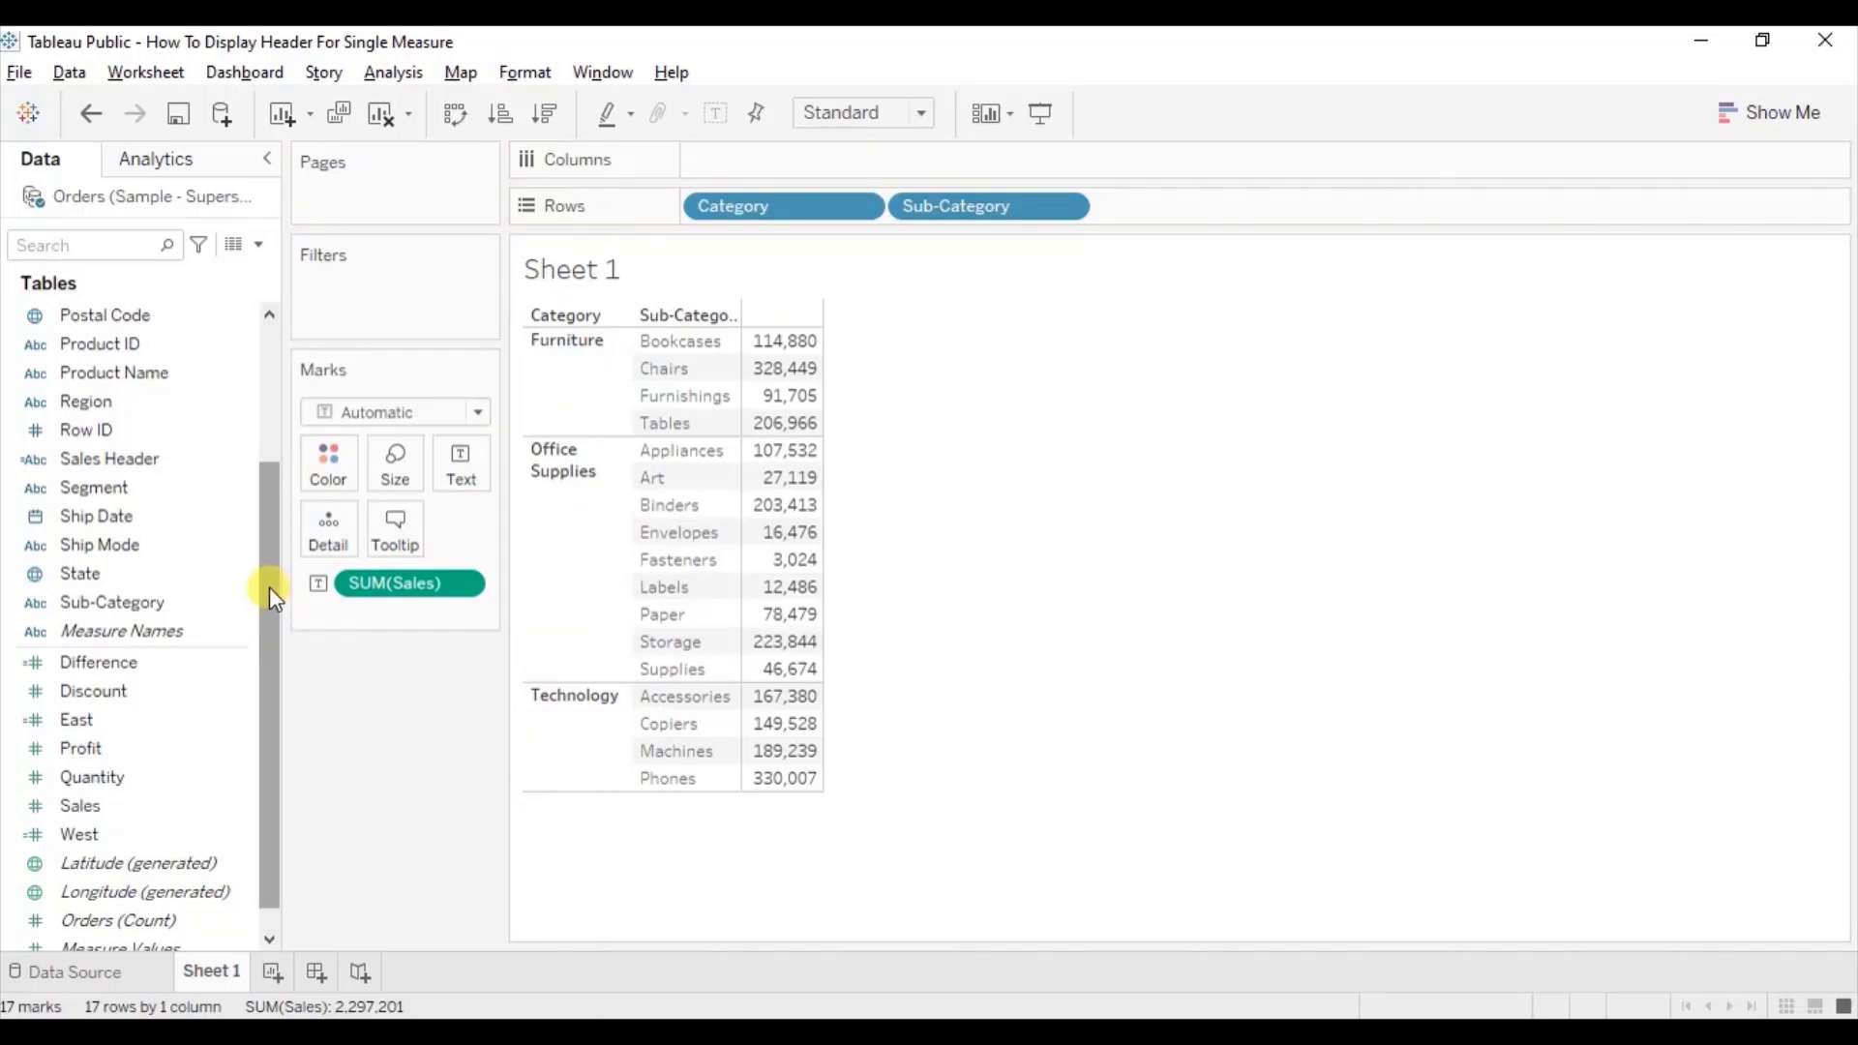
left_click_drag(269, 588, 269, 561)
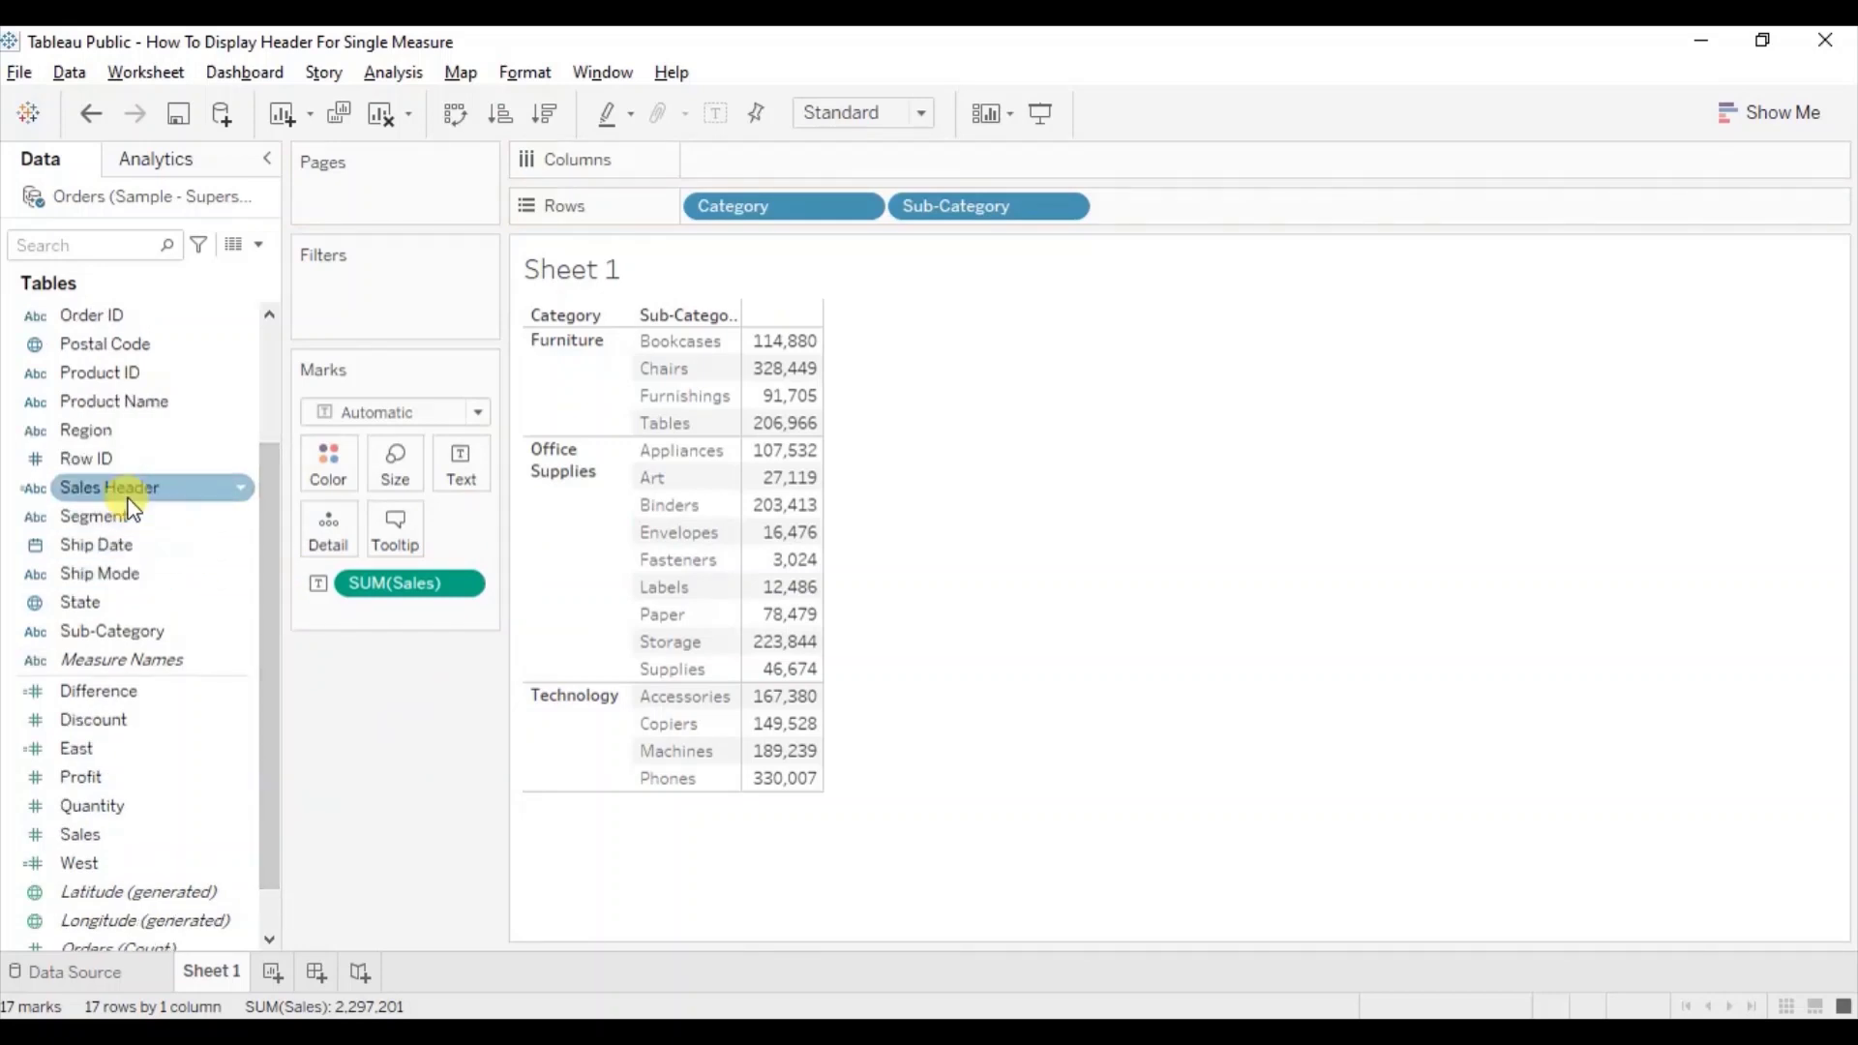
left_click_drag(132, 489, 753, 164)
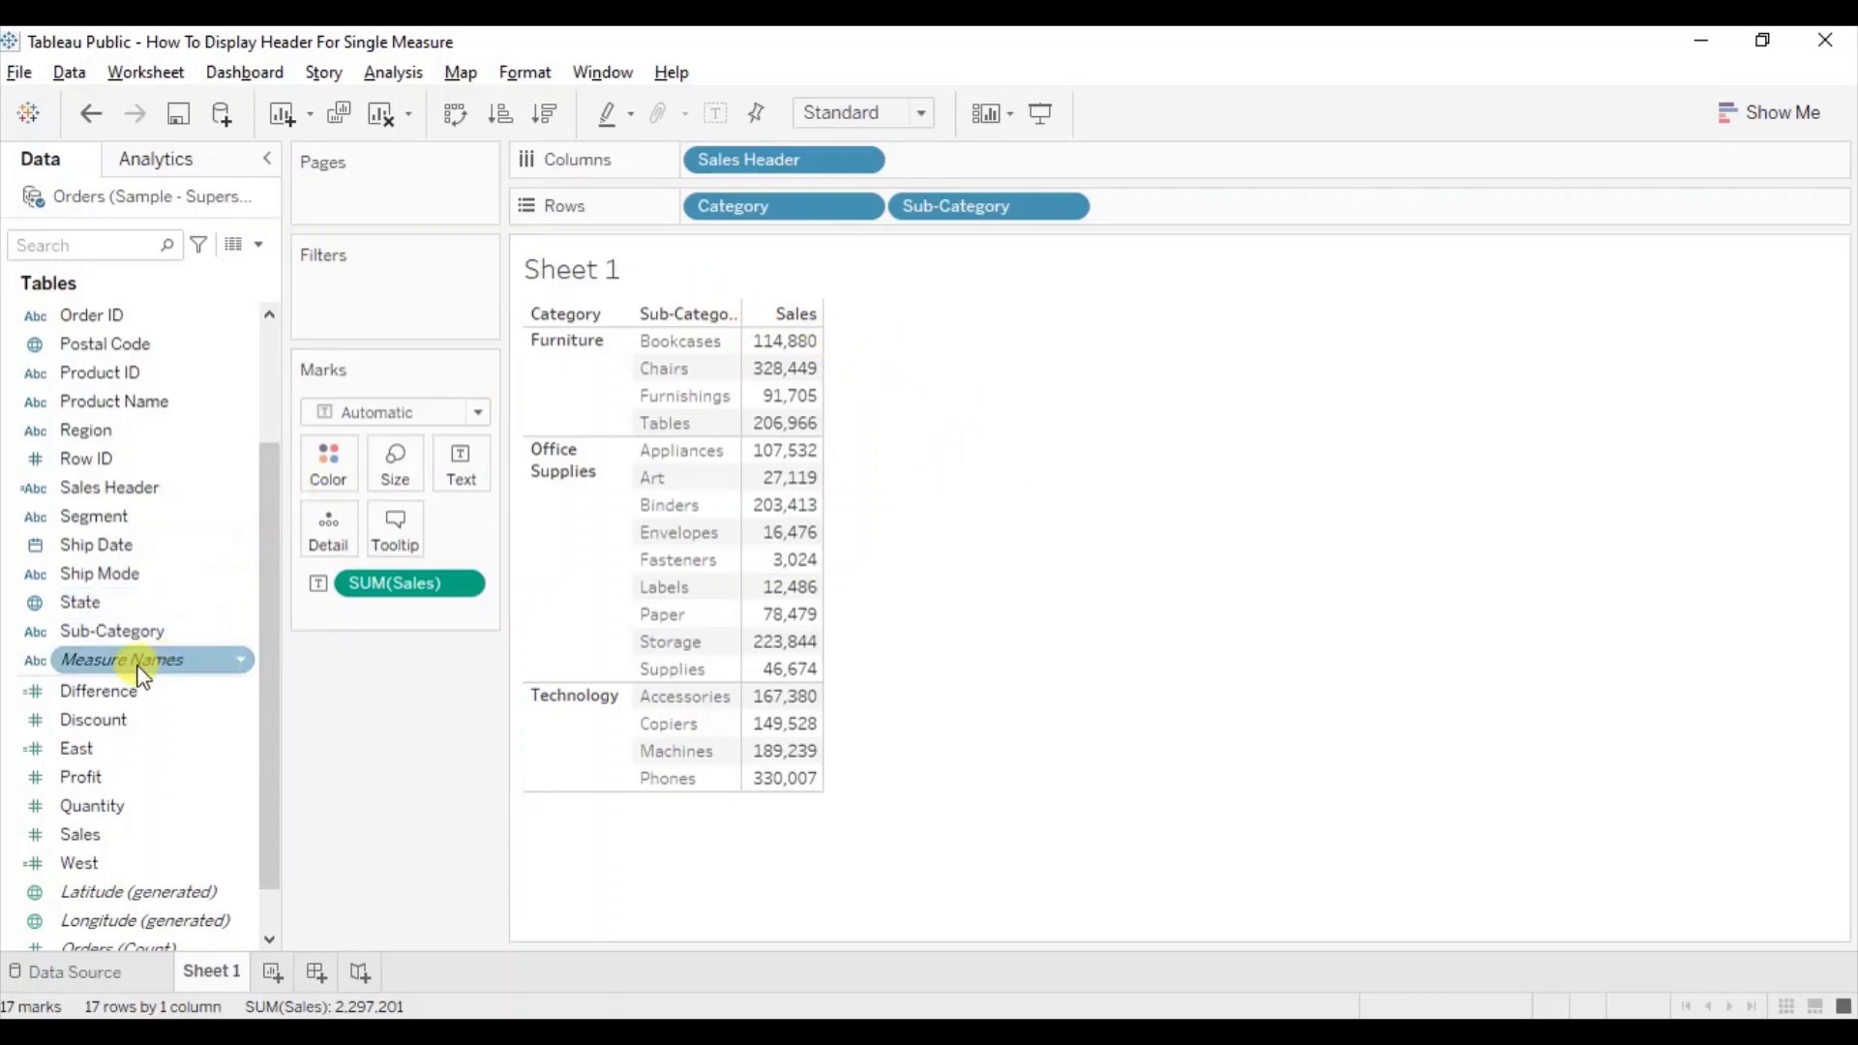
Put Measure Names on Columns instead of Sales Header and Measure Values on the Text card.
left_click_drag(129, 665, 1014, 167)
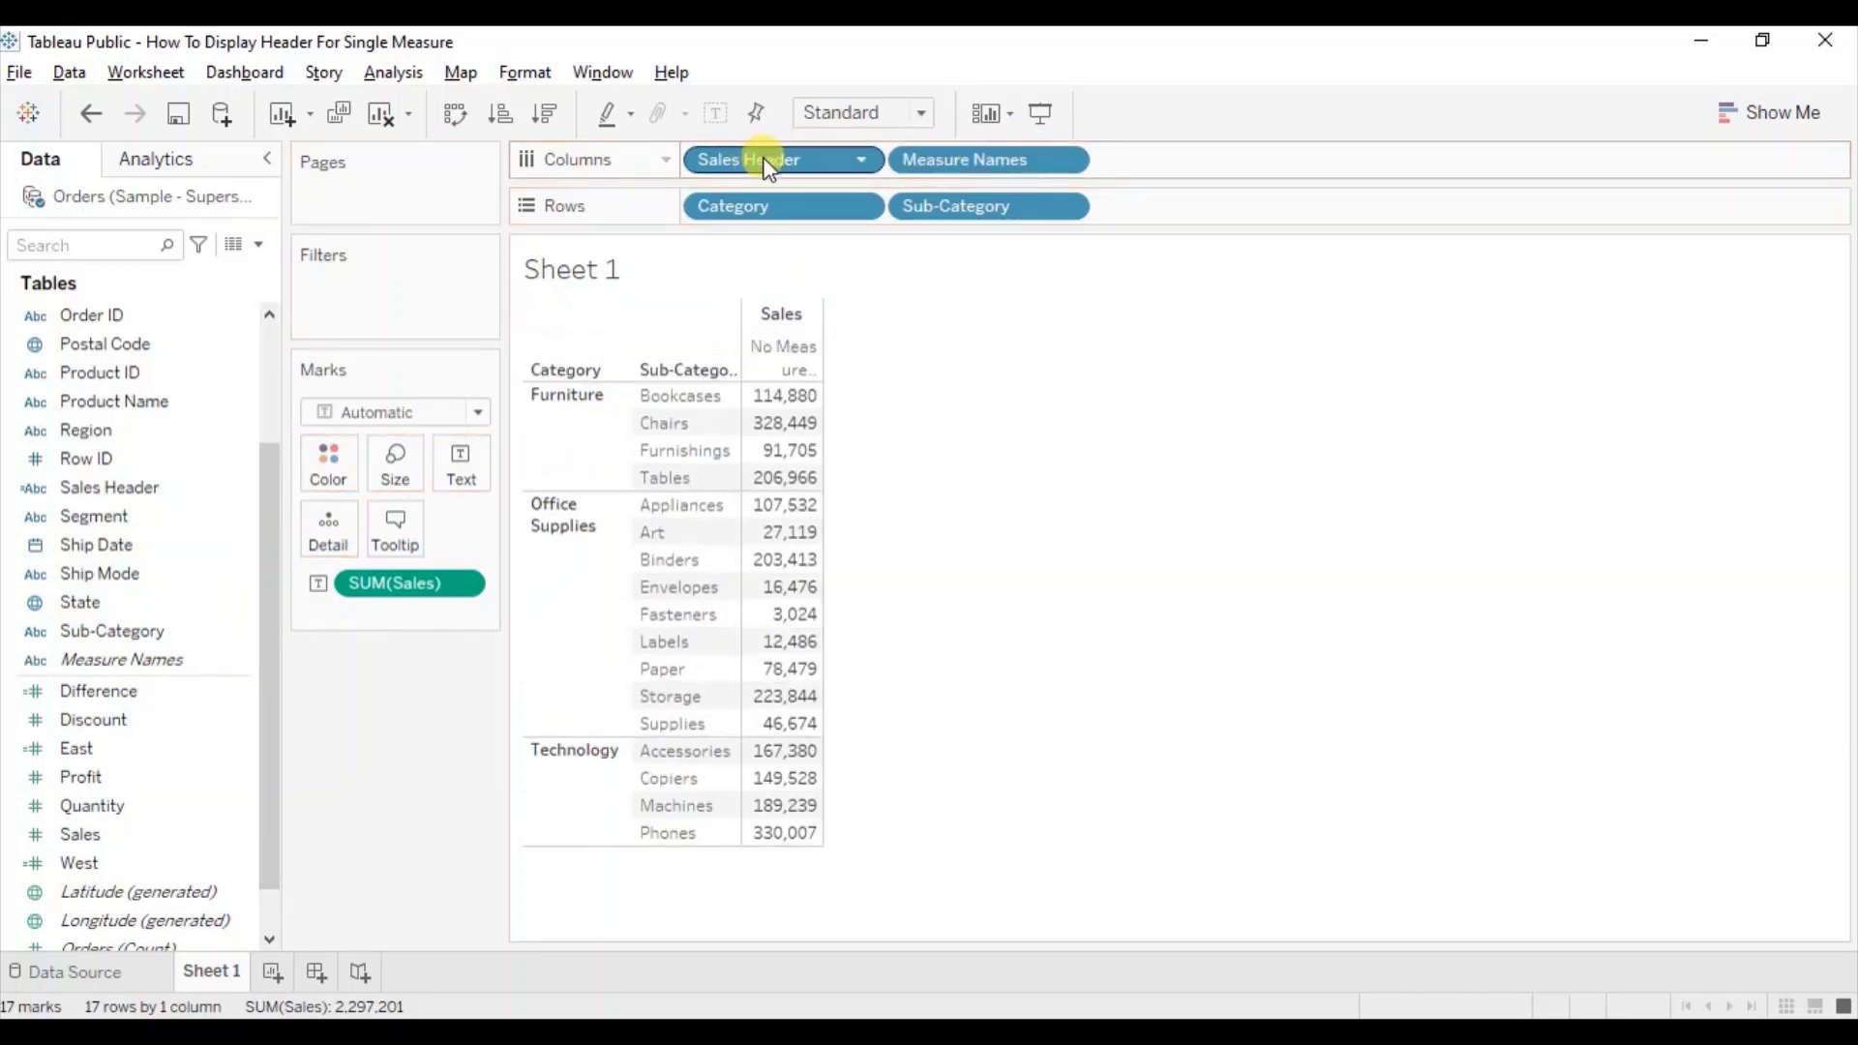
left_click_drag(770, 166, 398, 690)
left_click_drag(268, 853, 269, 893)
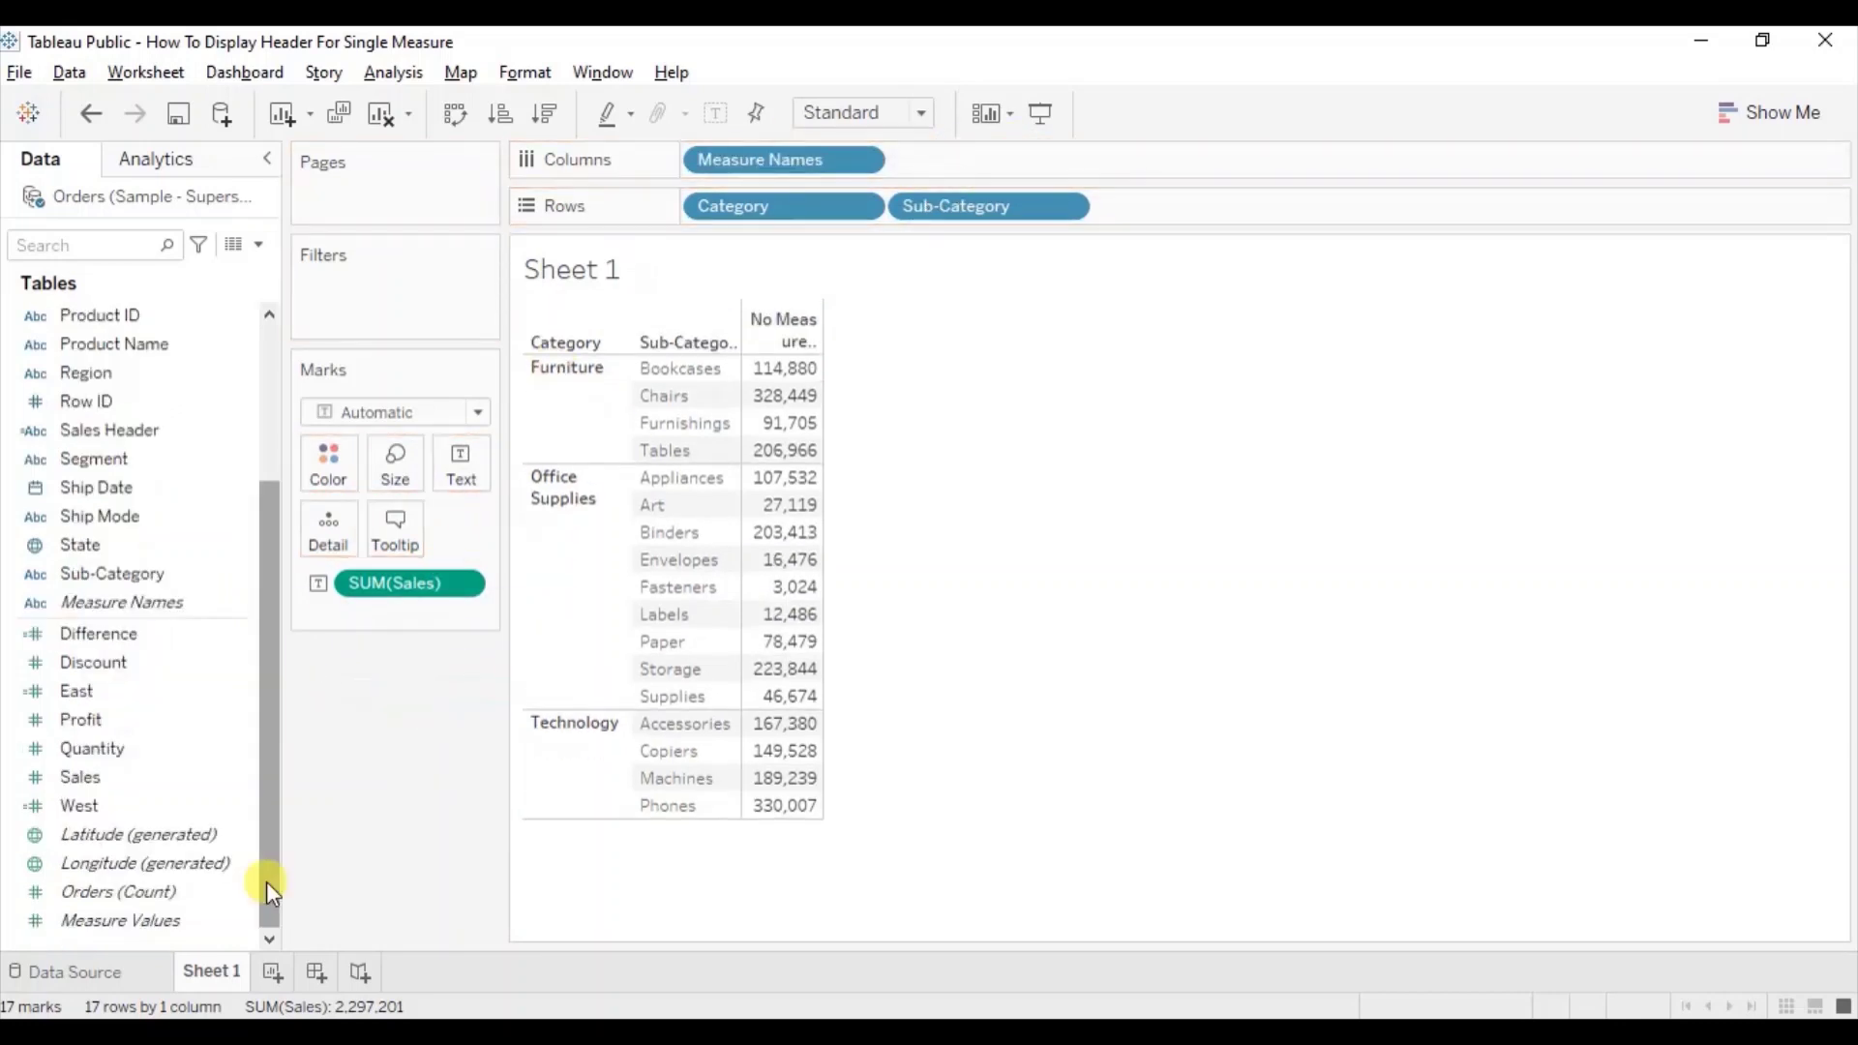
left_click(150, 922)
left_click_drag(146, 926, 472, 475)
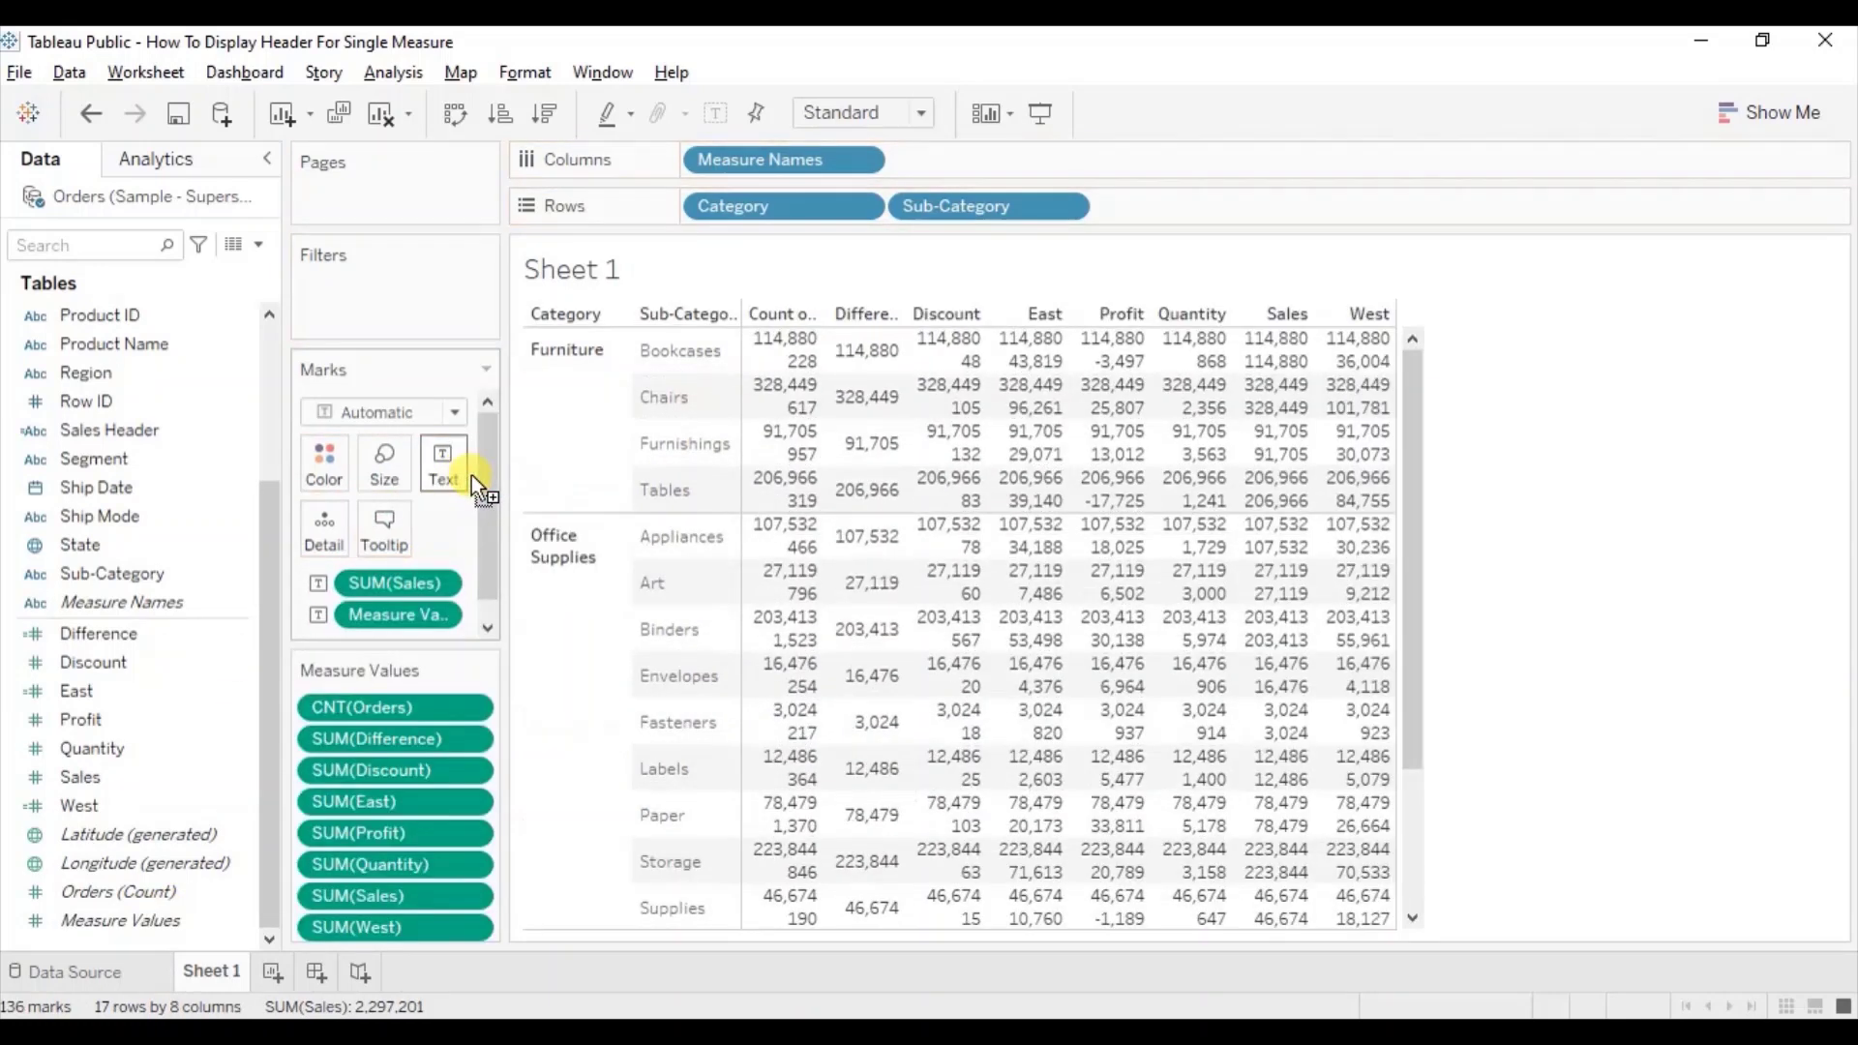
mouse_move(787, 564)
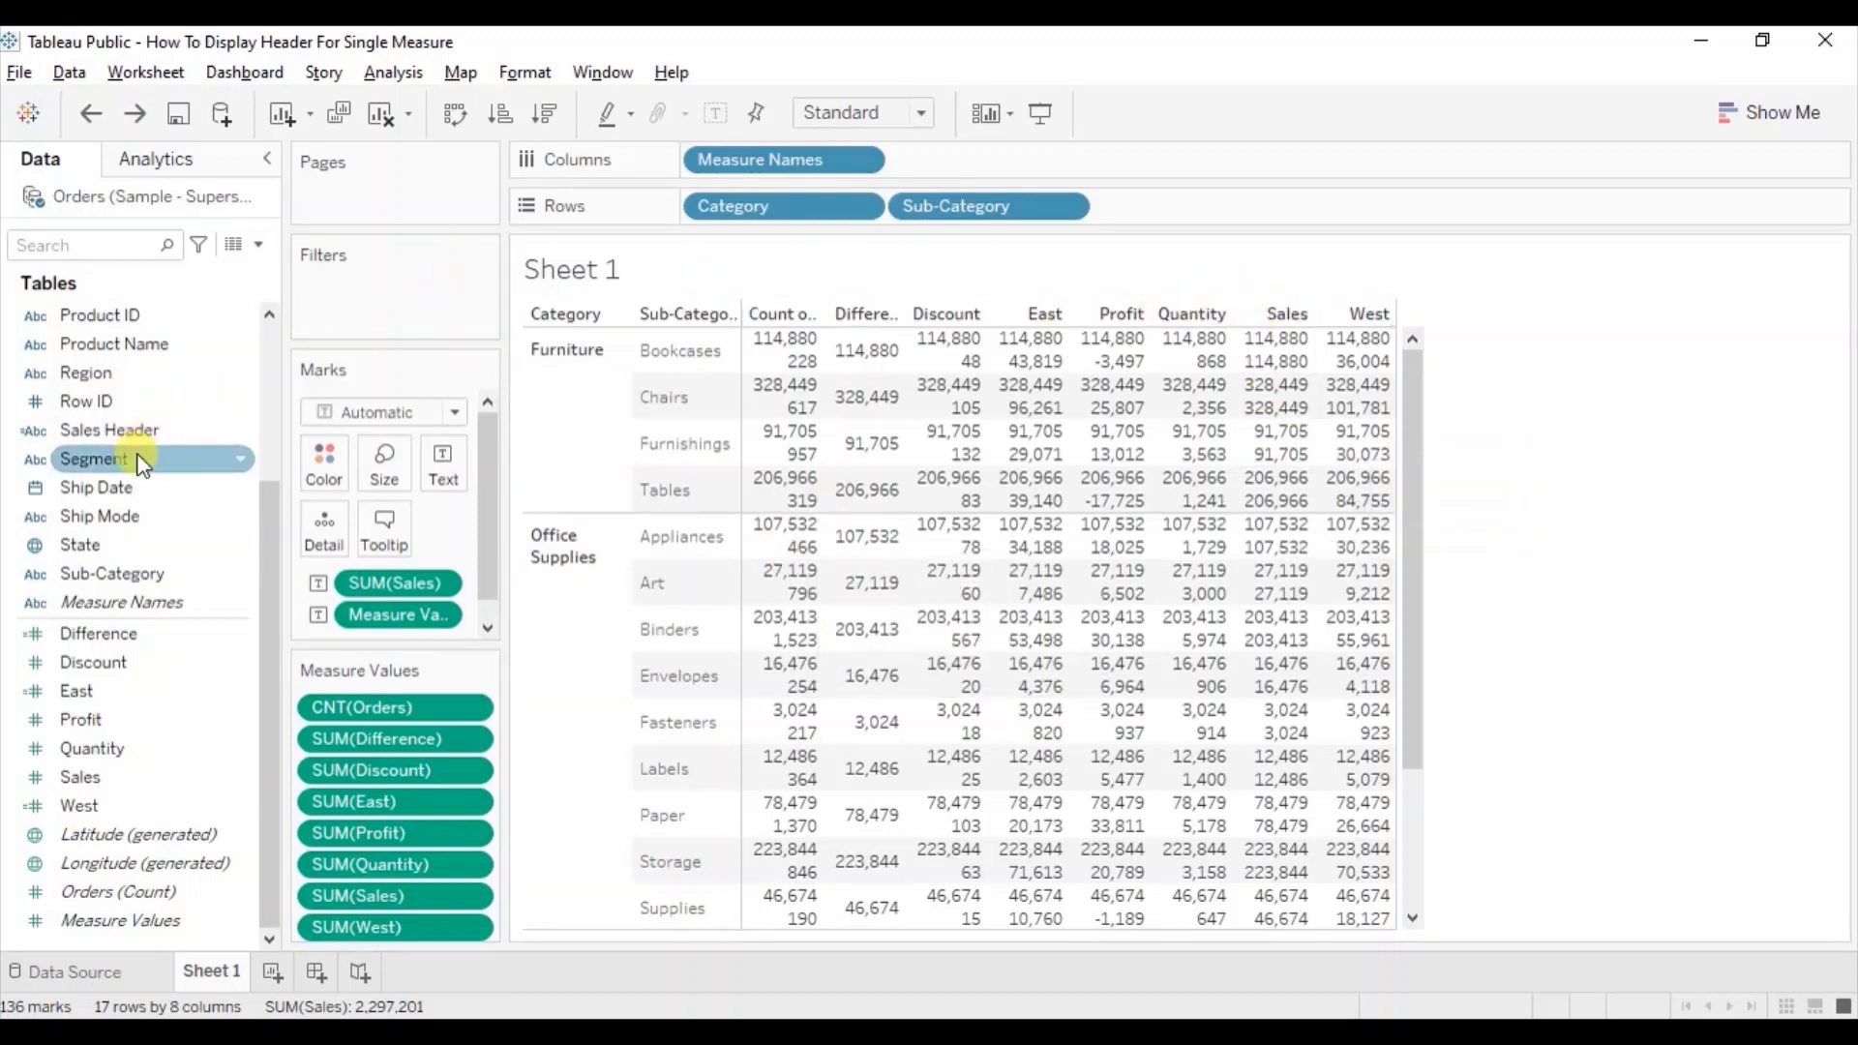
Filter Measure Names to Sales only and remove the duplicate SUM(Sales) from the Marks card.
left_click_drag(121, 602, 372, 293)
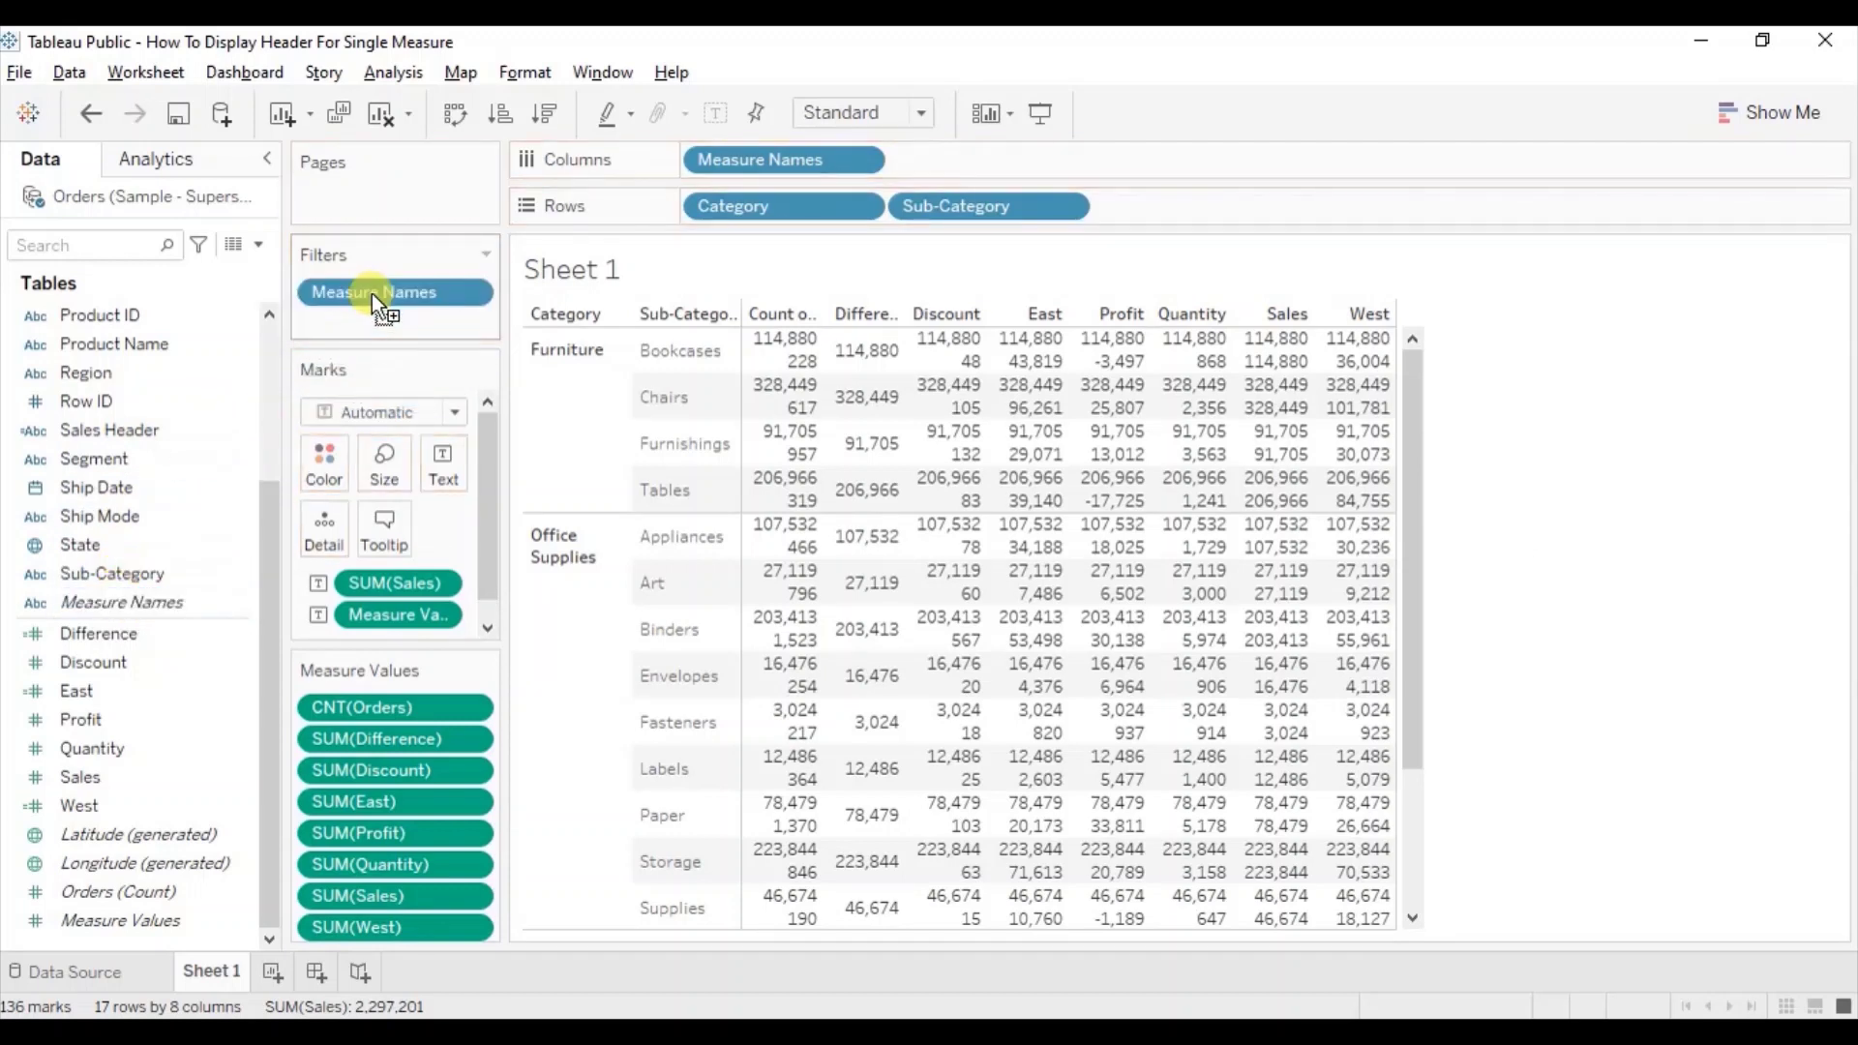
left_click(470, 293)
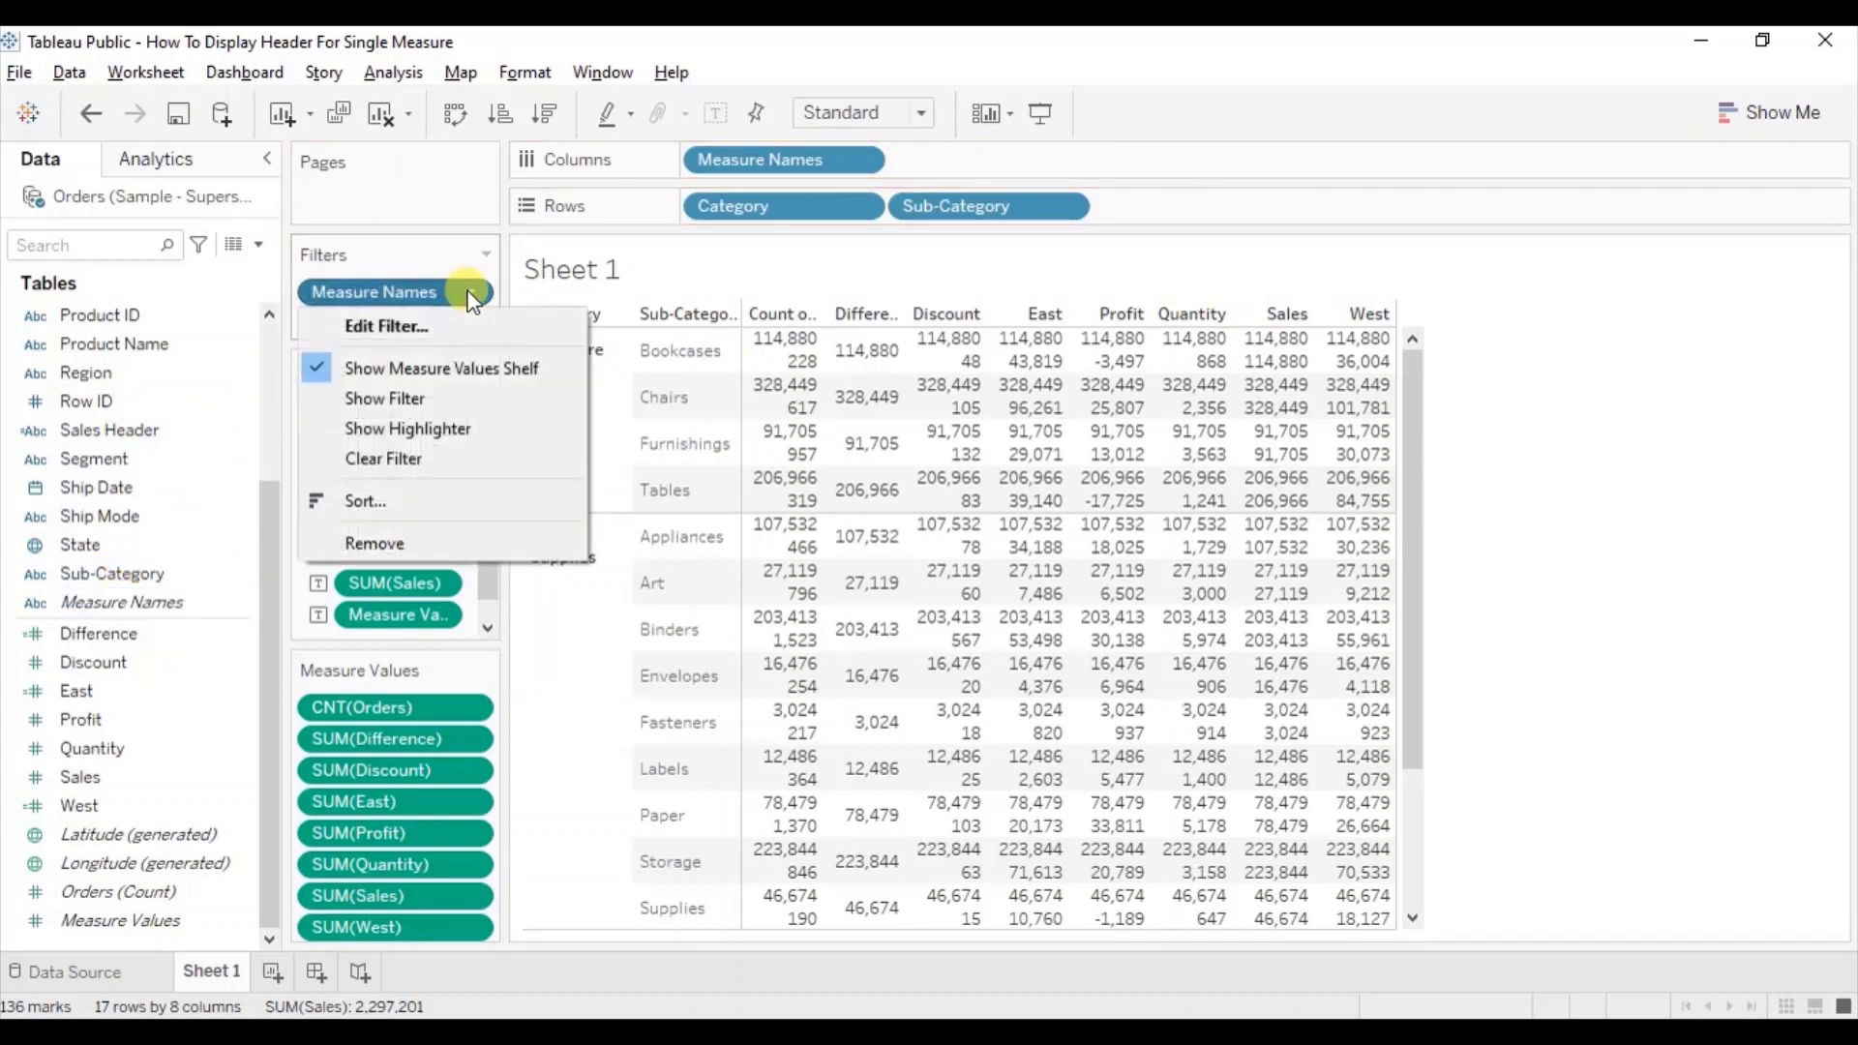
left_click(408, 327)
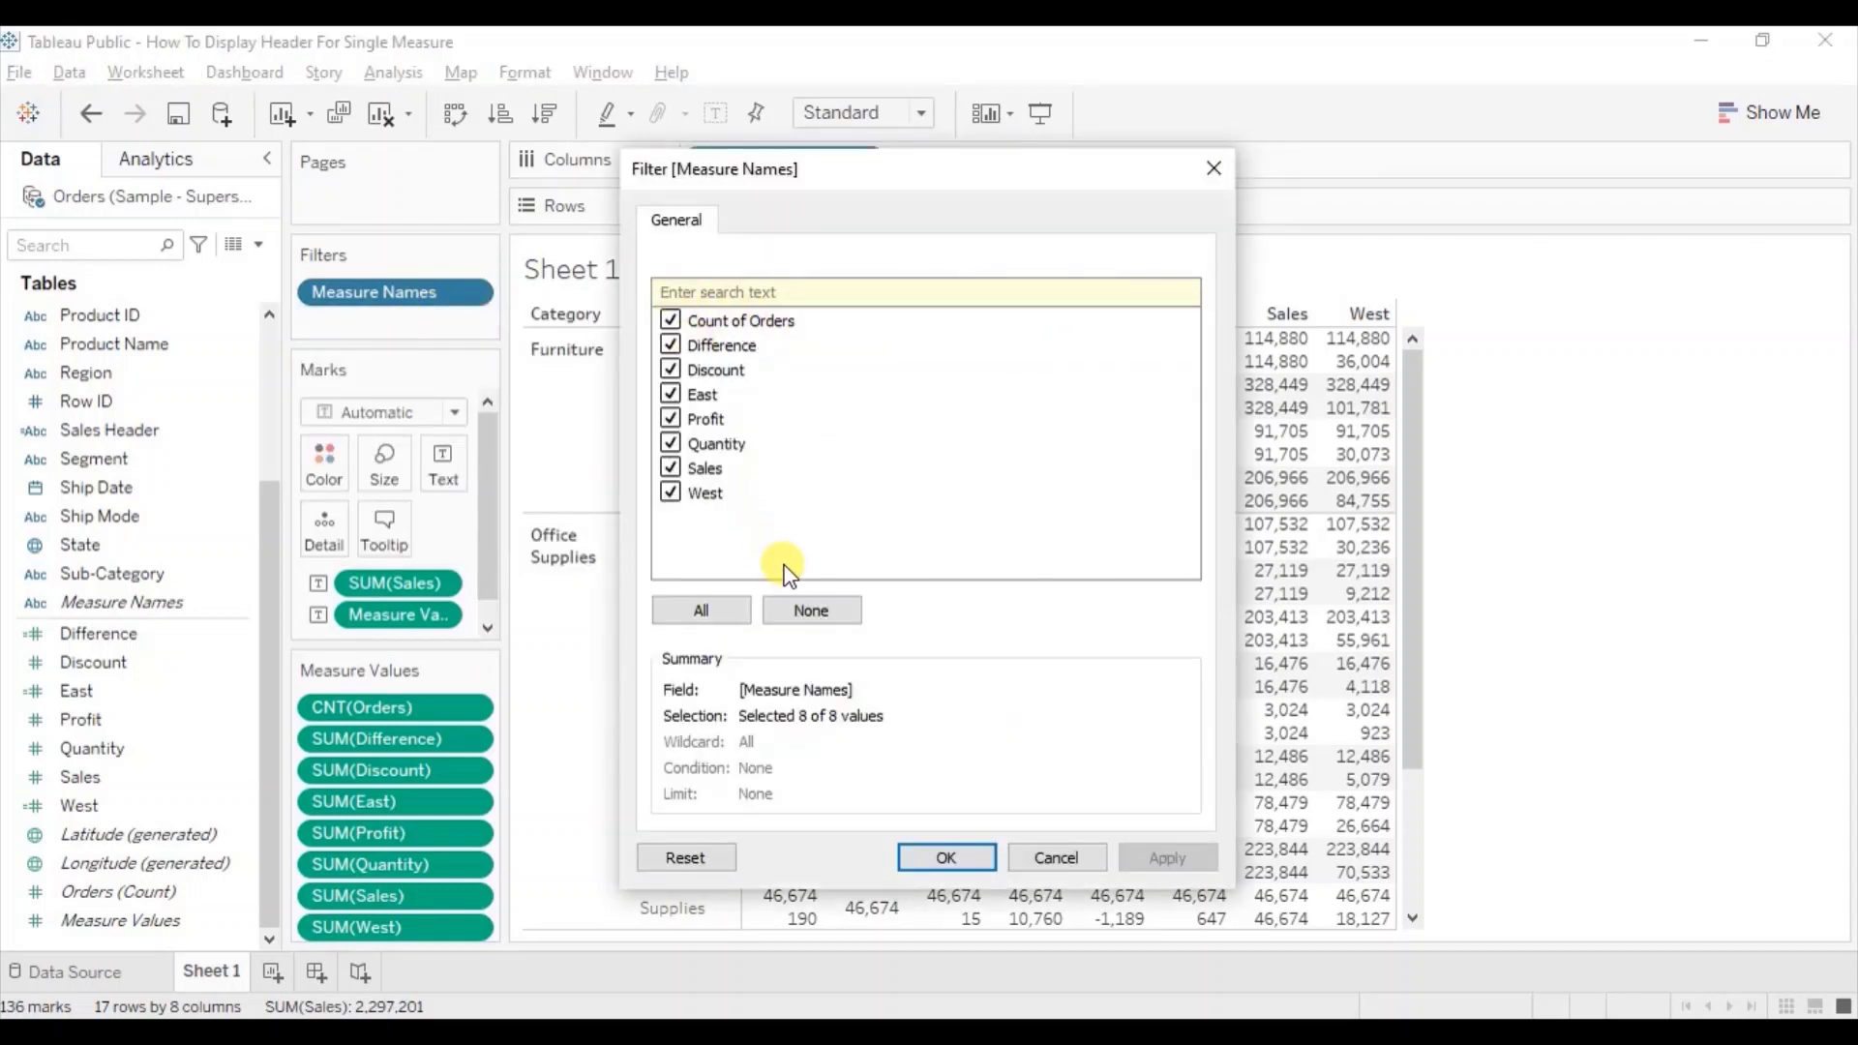
left_click(812, 609)
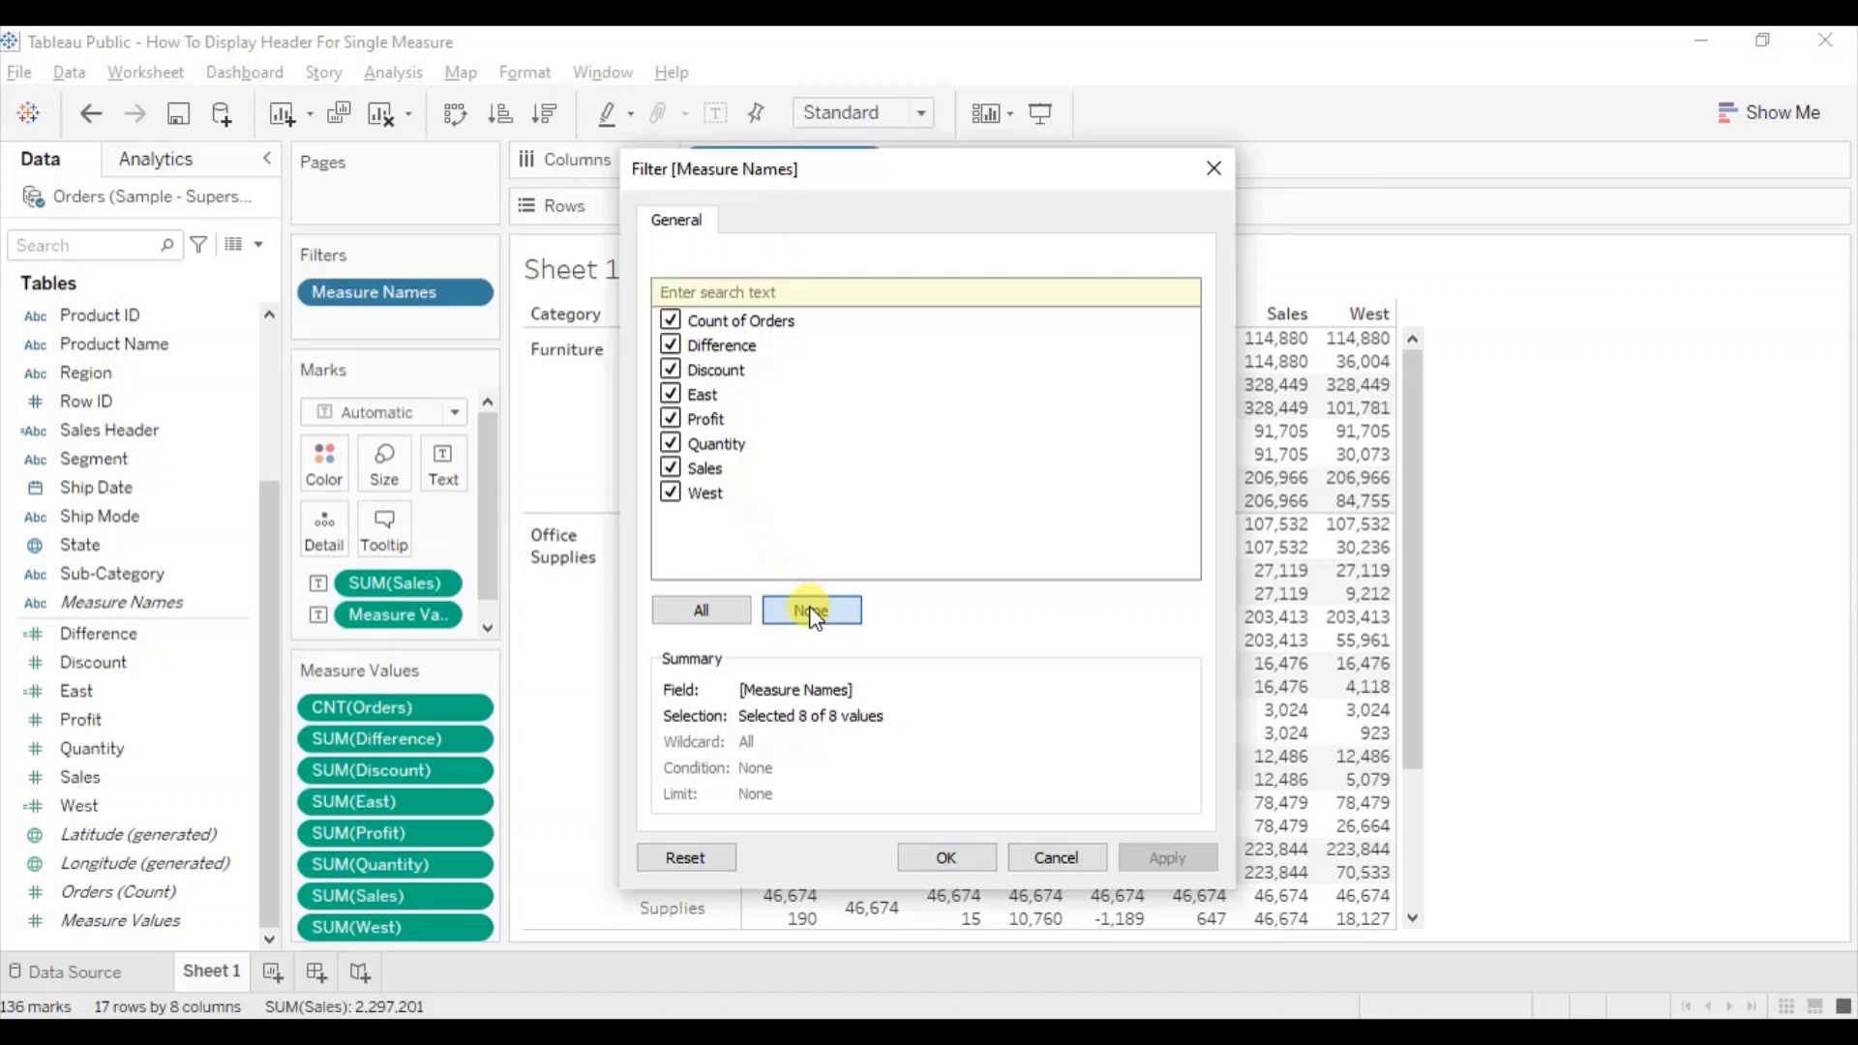
left_click(672, 470)
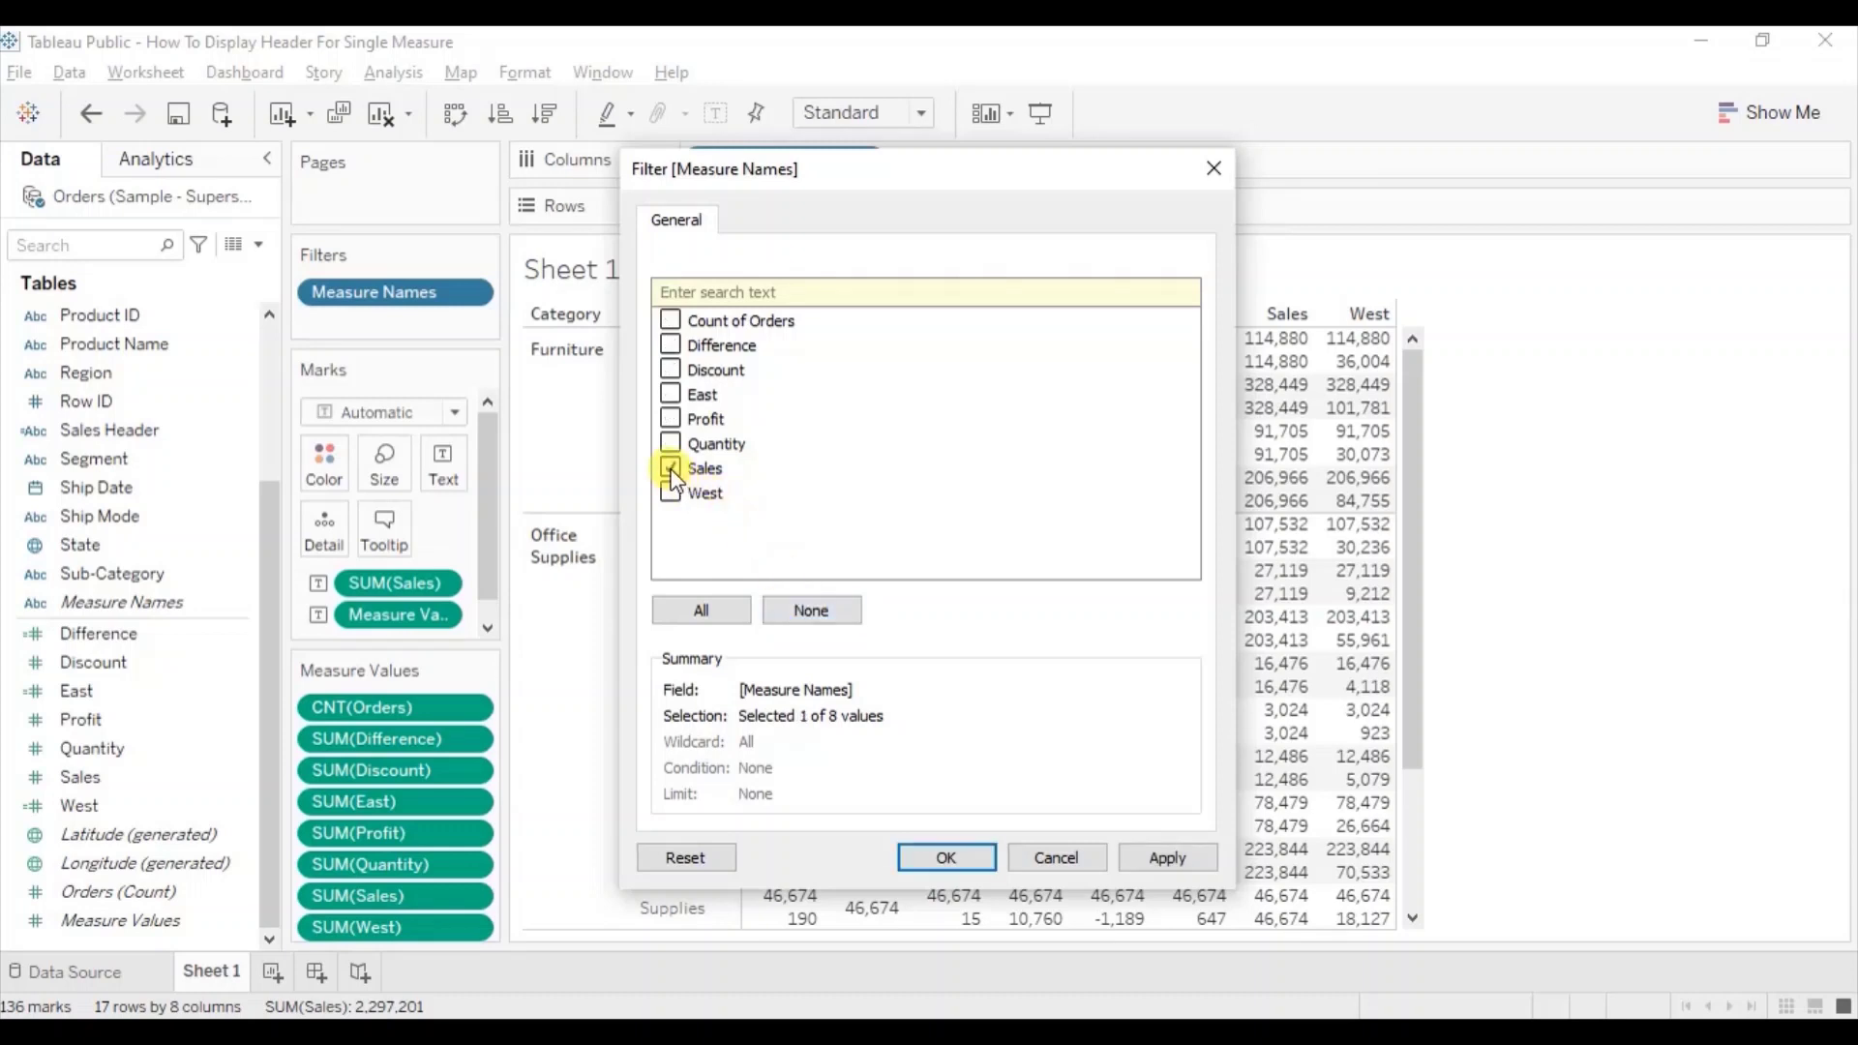
left_click(947, 844)
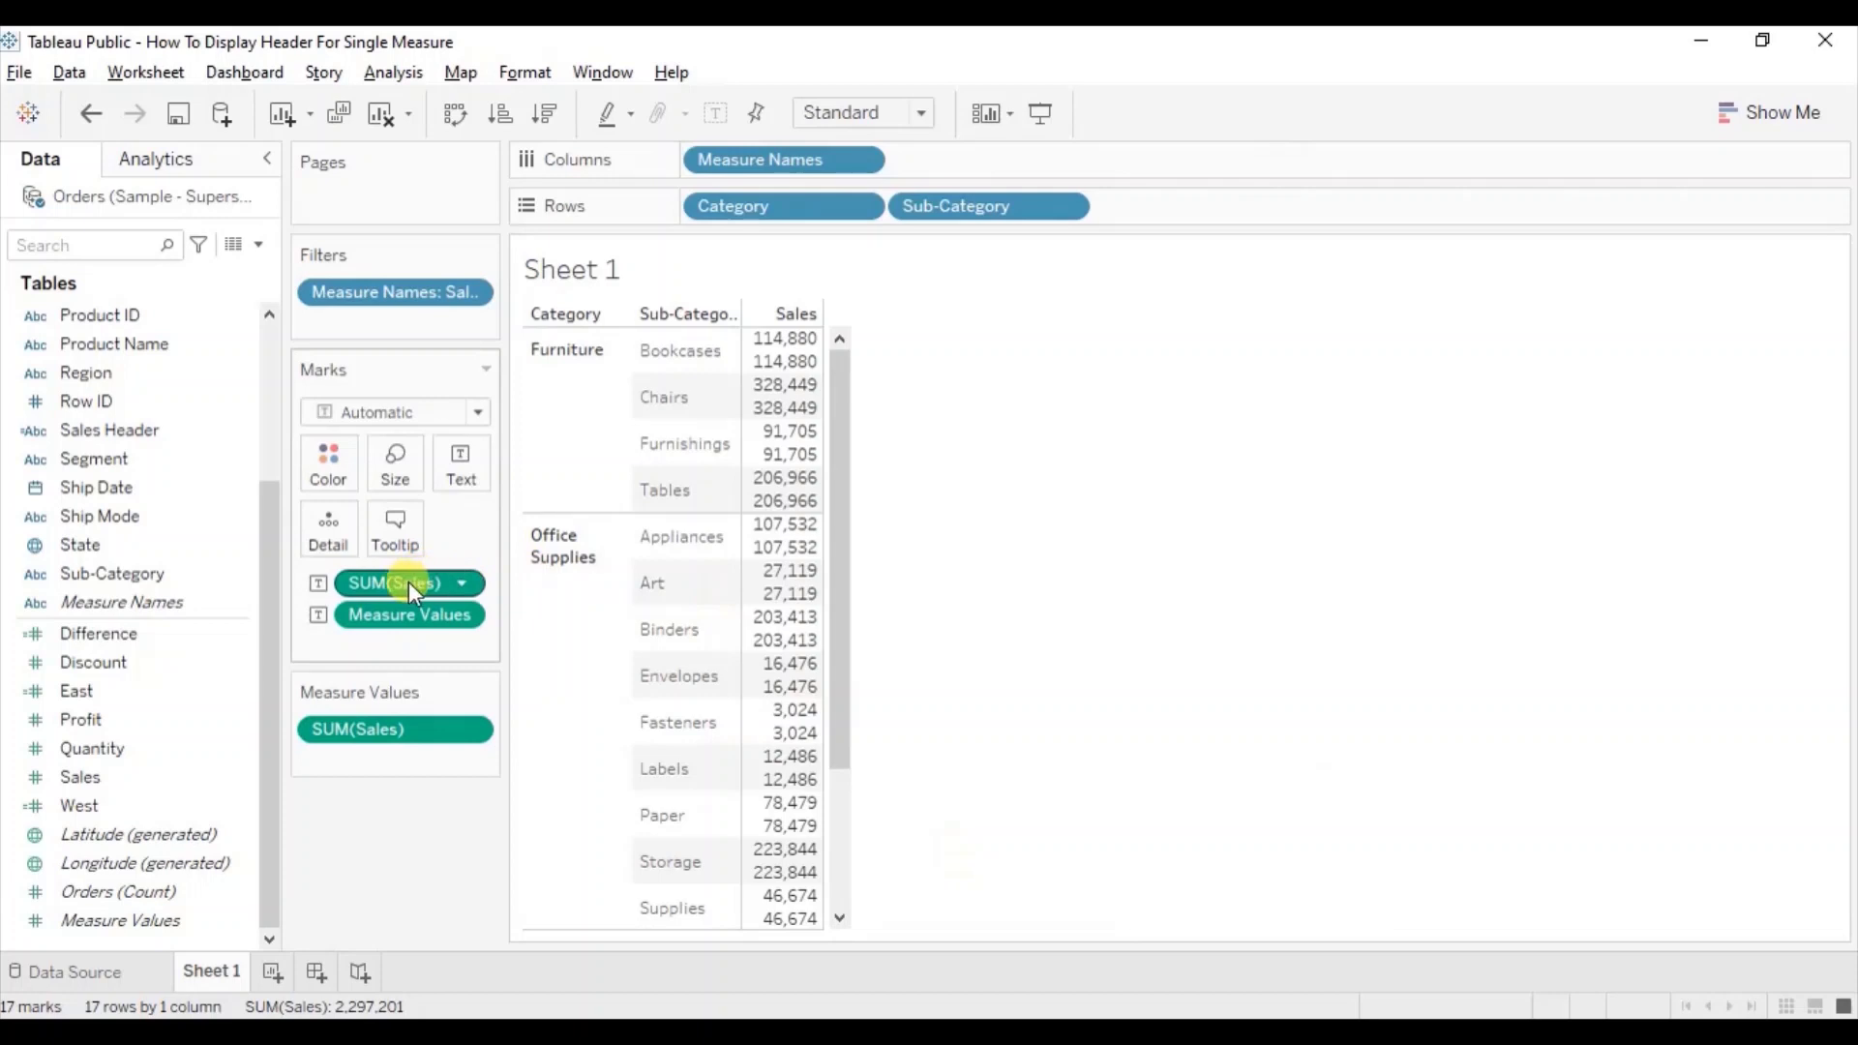
left_click_drag(406, 586, 365, 857)
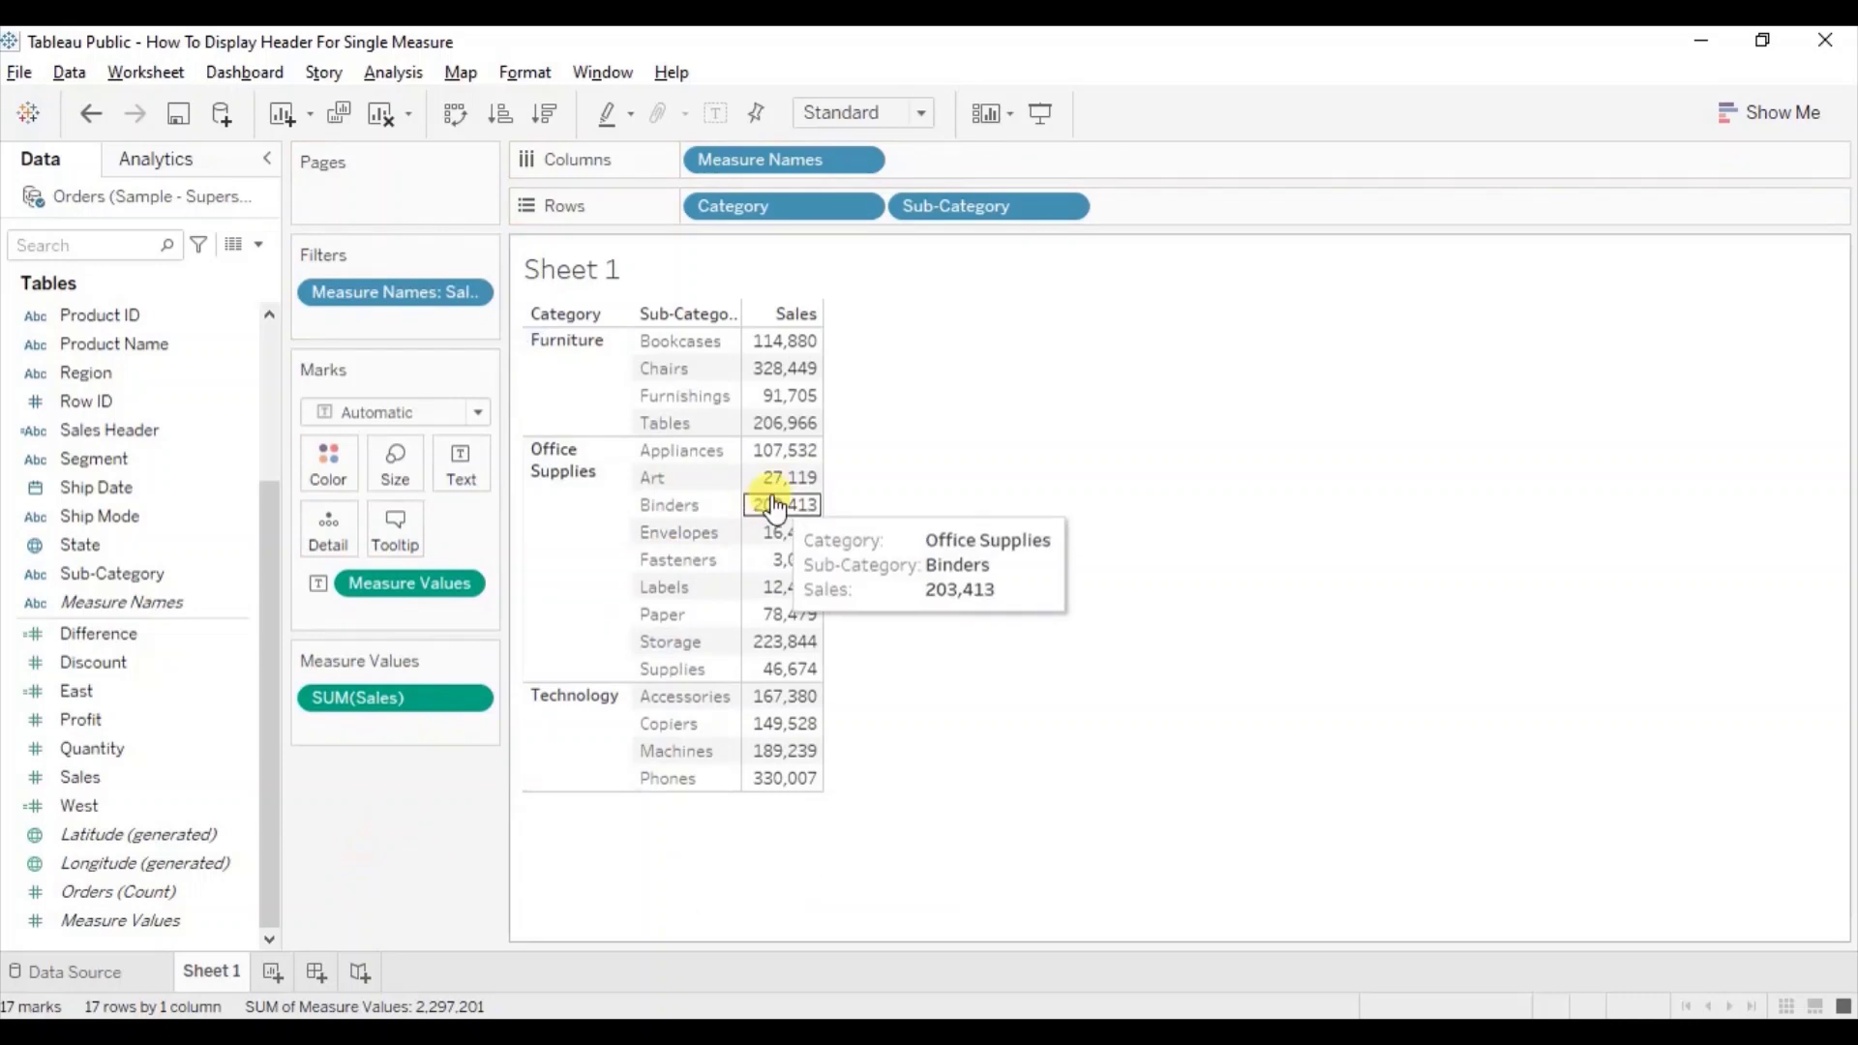